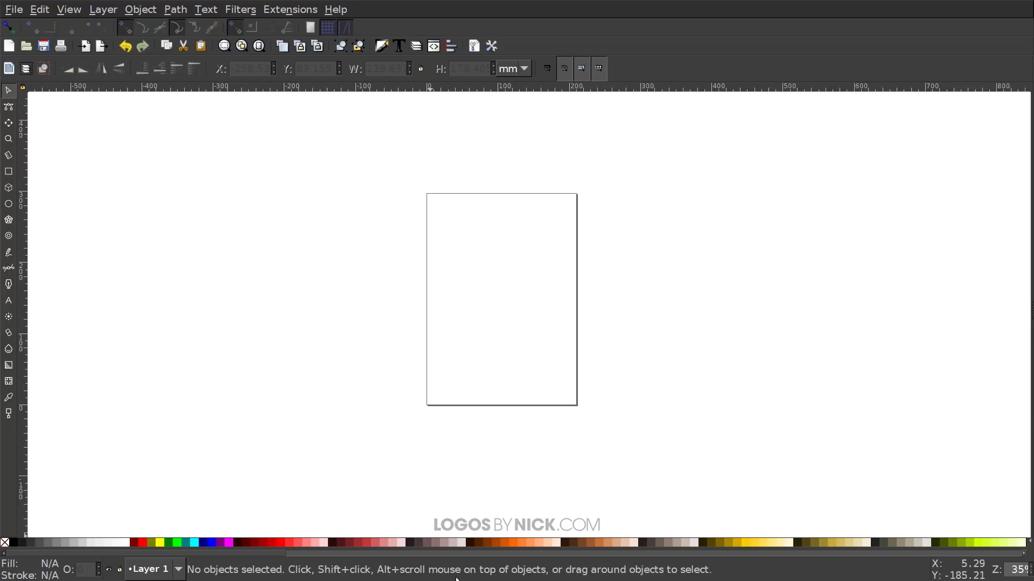
Set the document's display units to px and turn off the page border.
left_click(16, 9)
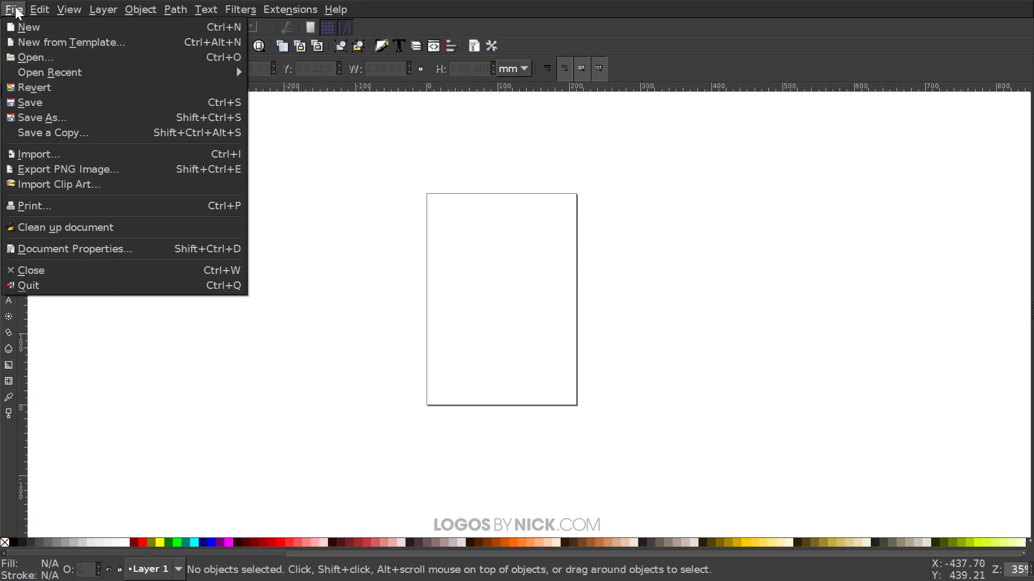
left_click(55, 249)
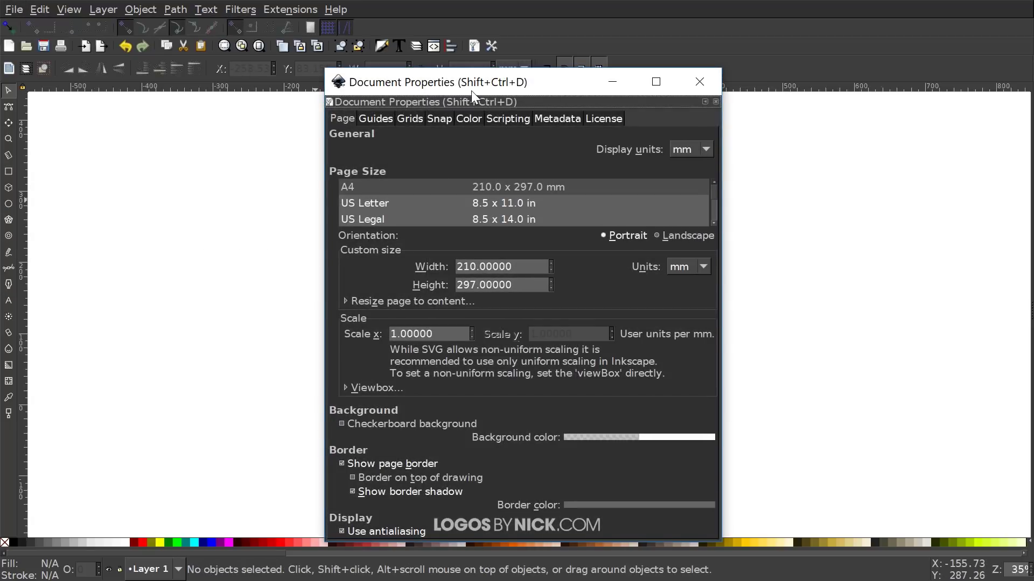
left_click_drag(471, 91, 405, 60)
left_click(621, 120)
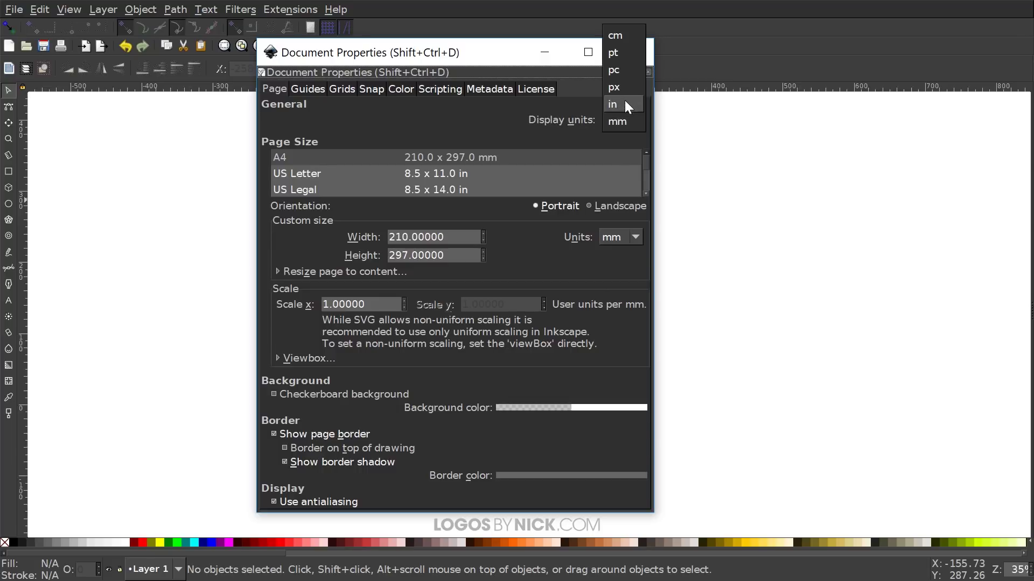
left_click(622, 86)
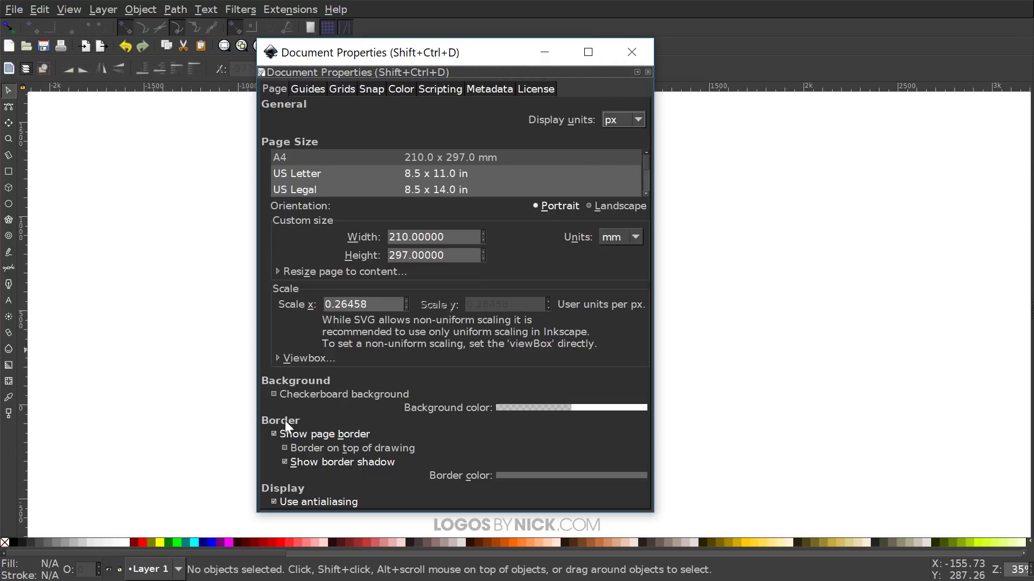
left_click(289, 434)
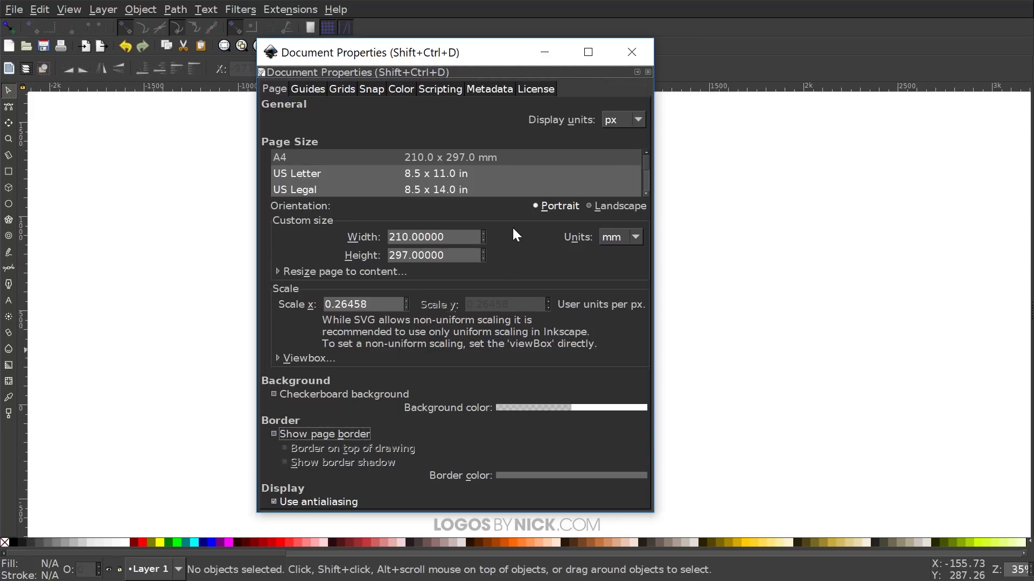
left_click(638, 51)
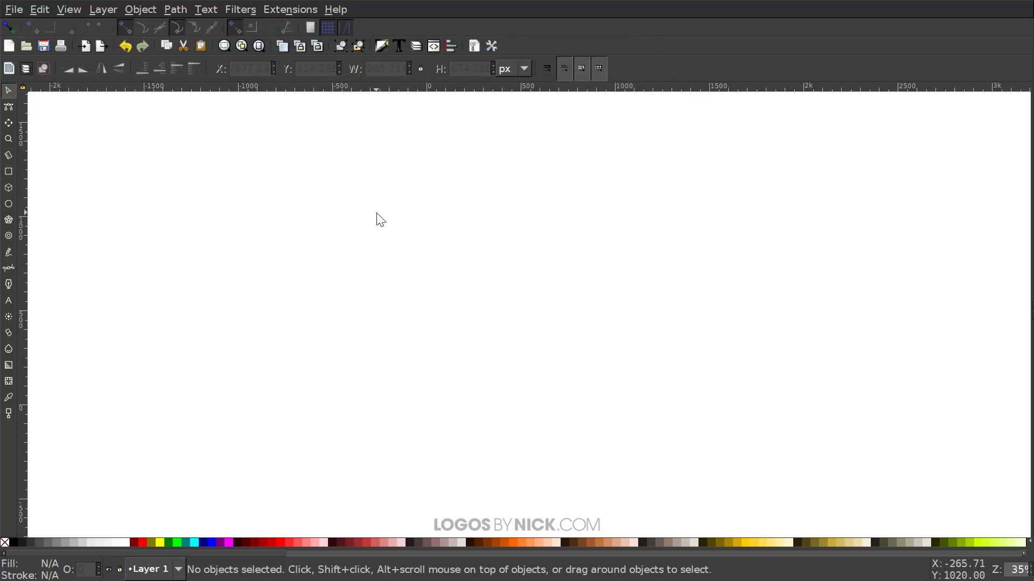
Set the canvas zoom to 1:1.
left_click(72, 11)
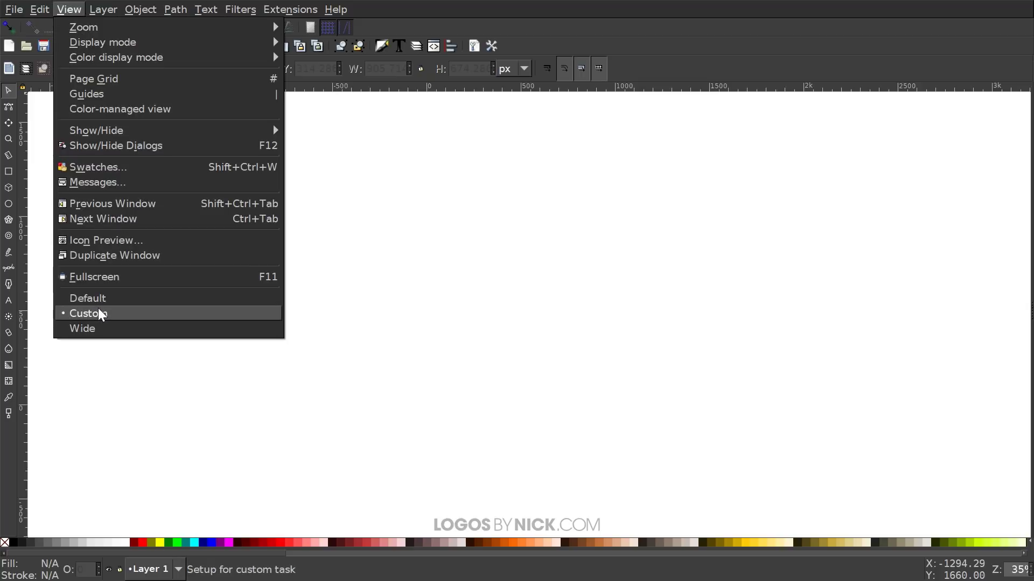
mouse_move(178, 28)
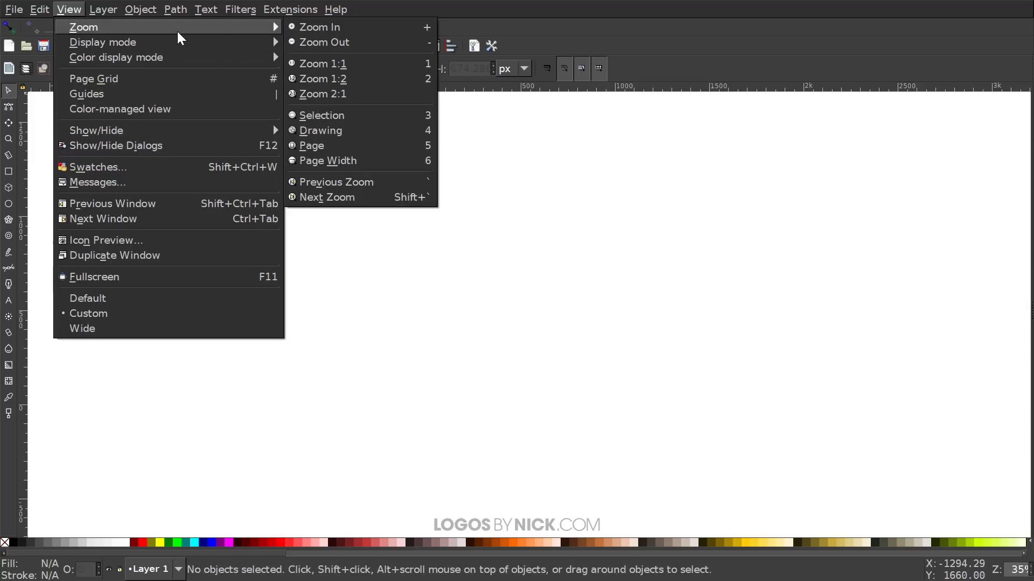
left_click(325, 64)
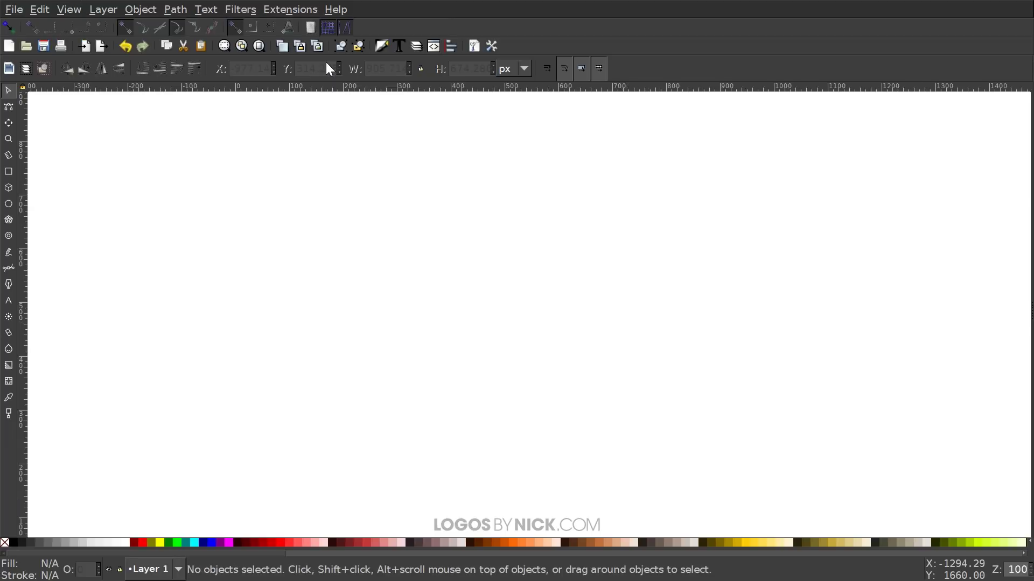
Open the Align and Distribute settings relative to Last selected, and open the Fill and Stroke settings.
left_click(451, 47)
left_click(948, 117)
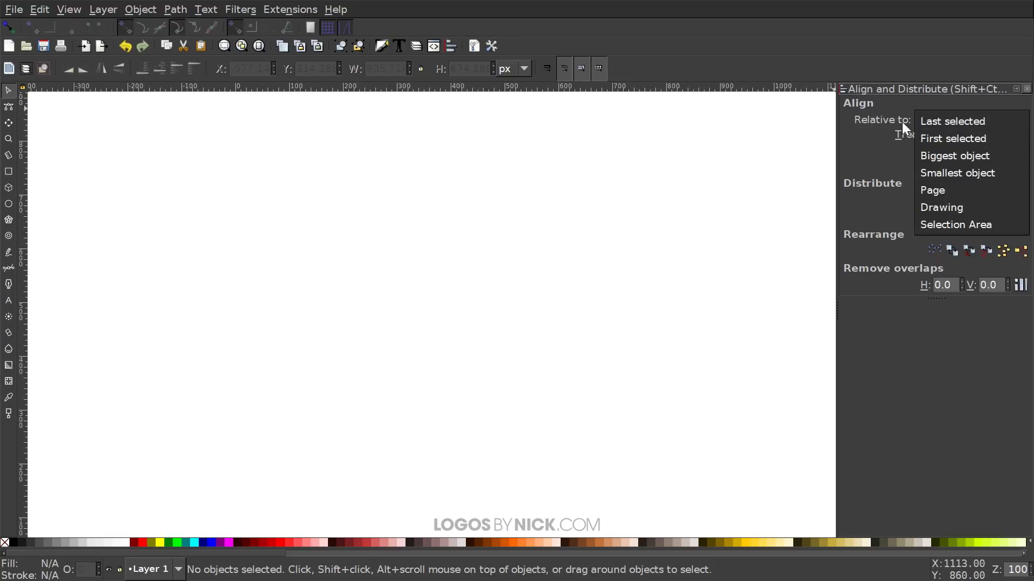
left_click(947, 123)
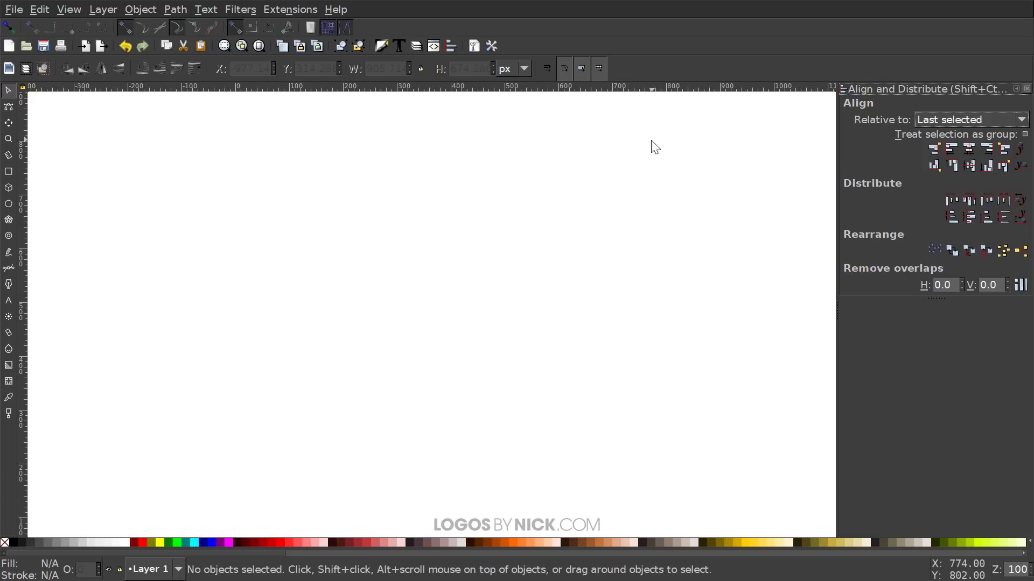
left_click(381, 48)
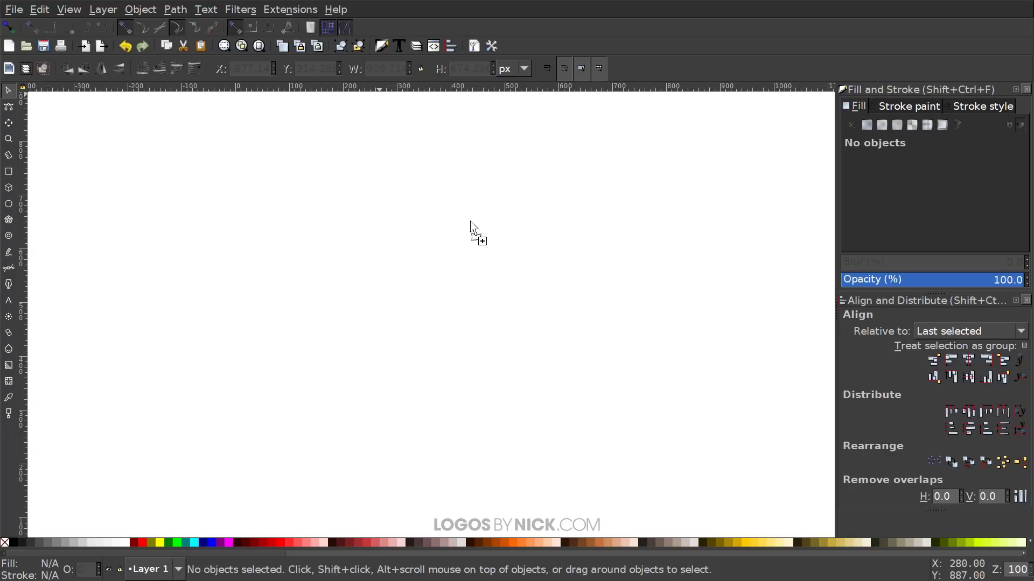
Import the dog JPEG as an embedded image at the default import resolution and copy it to the clipboard.
left_click_drag(471, 222, 472, 224)
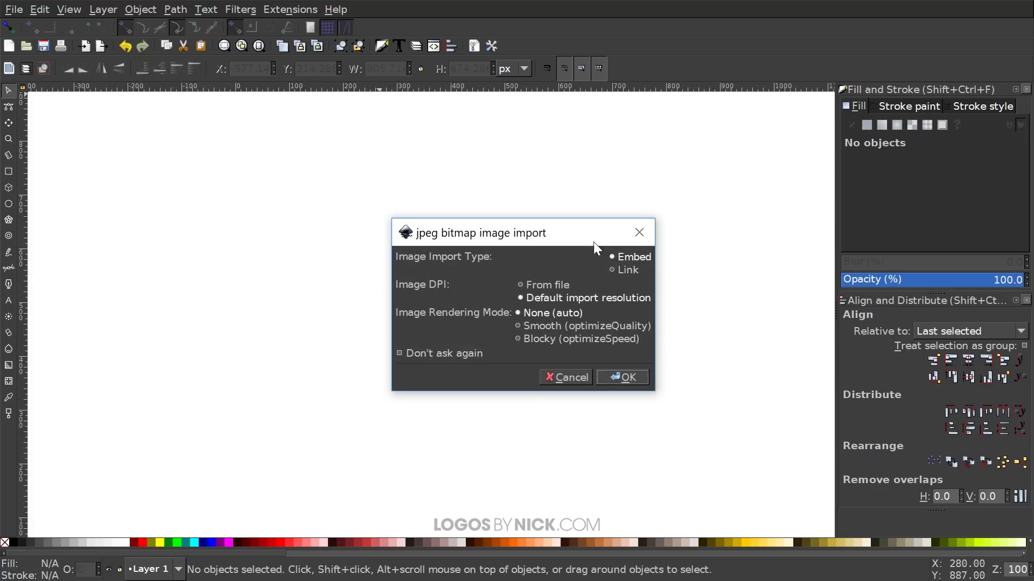
left_click(617, 374)
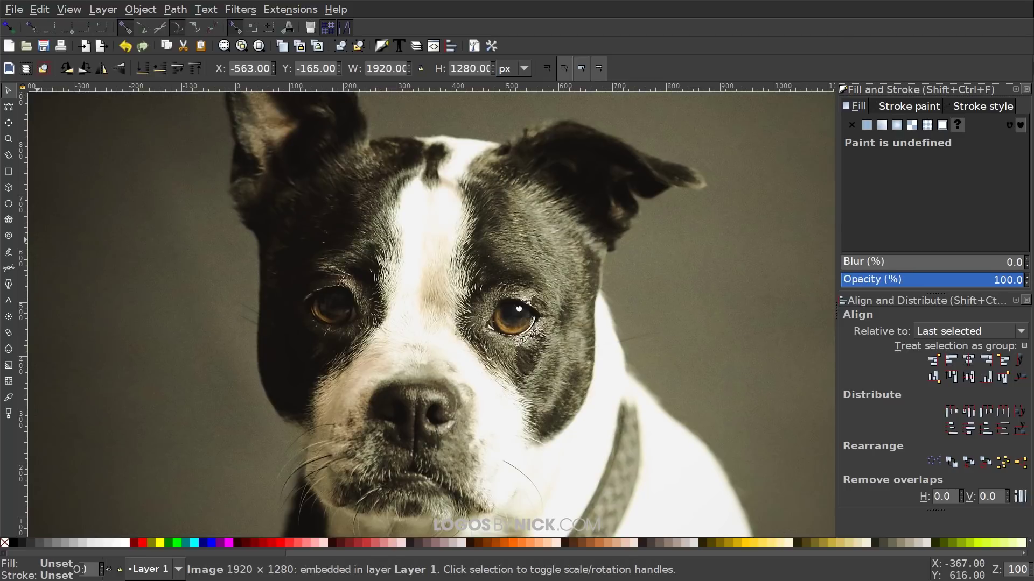
scroll(547, 293, "left", 2)
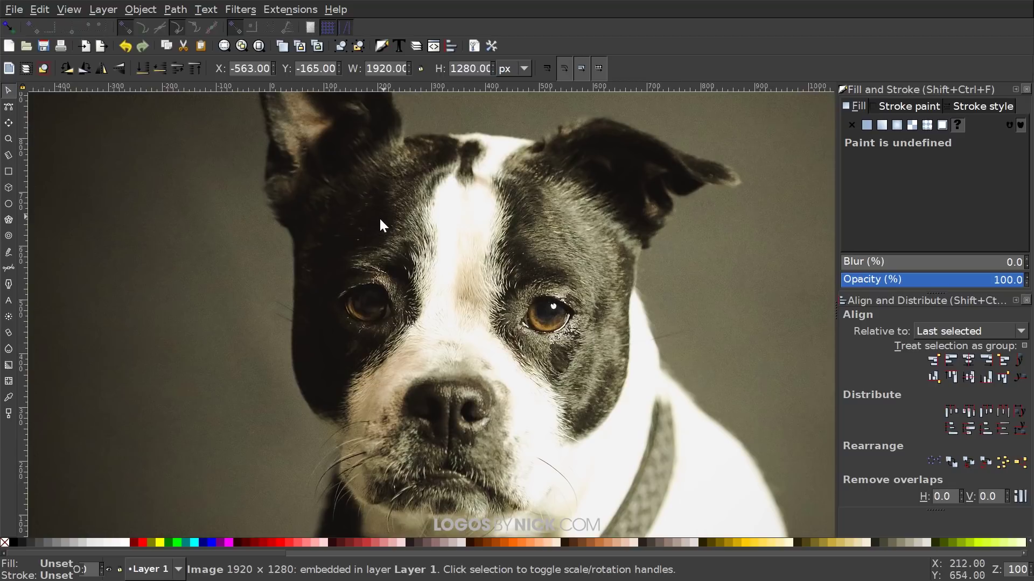
scroll(379, 218, "up", 2)
scroll(379, 218, "left", 3)
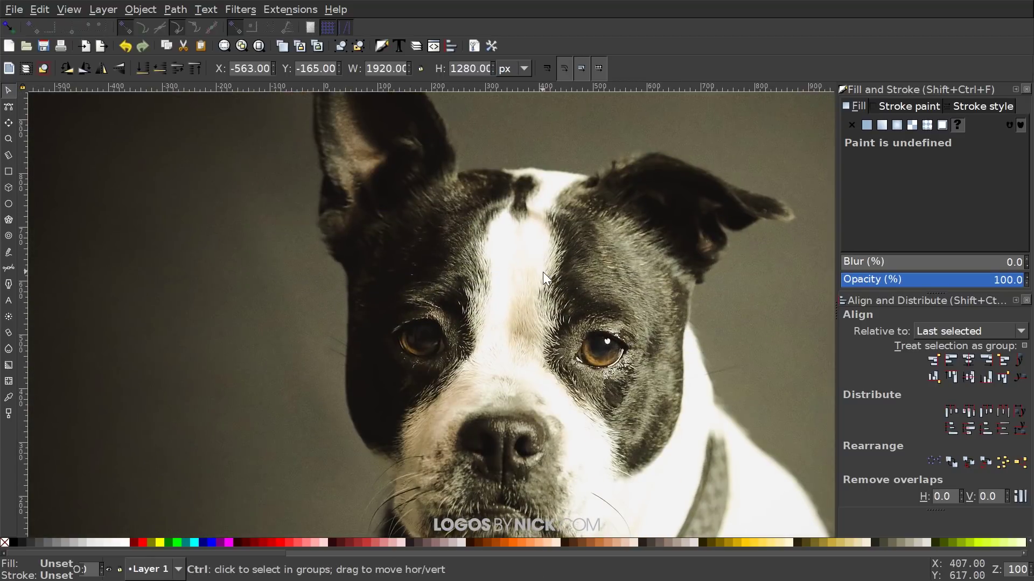
scroll(543, 272, "down", 3, "ctrl")
scroll(622, 273, "down", 1, "ctrl")
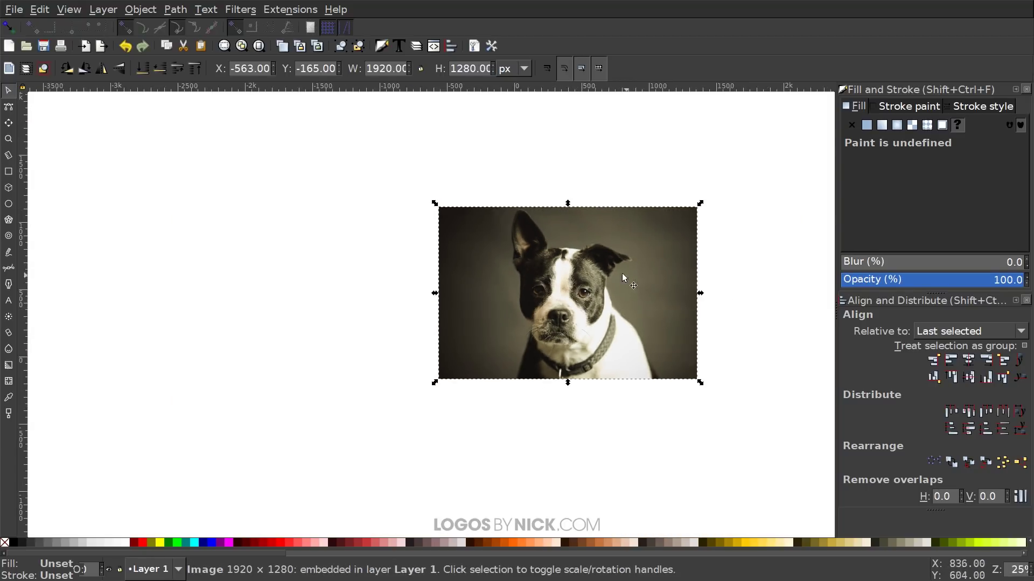
scroll(527, 272, "right", 6)
left_click_drag(497, 304, 423, 285)
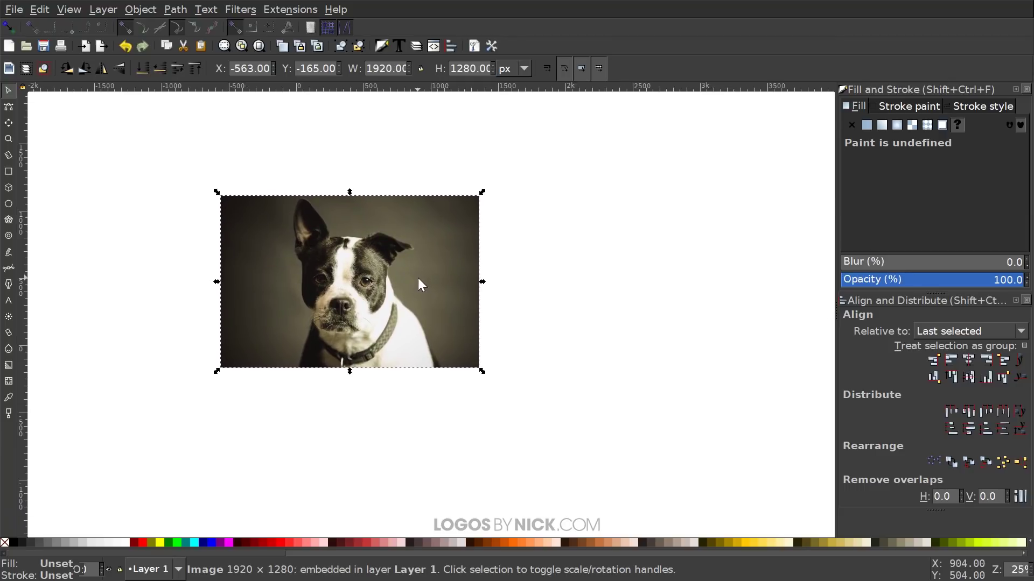
right_click(334, 213)
left_click(364, 249)
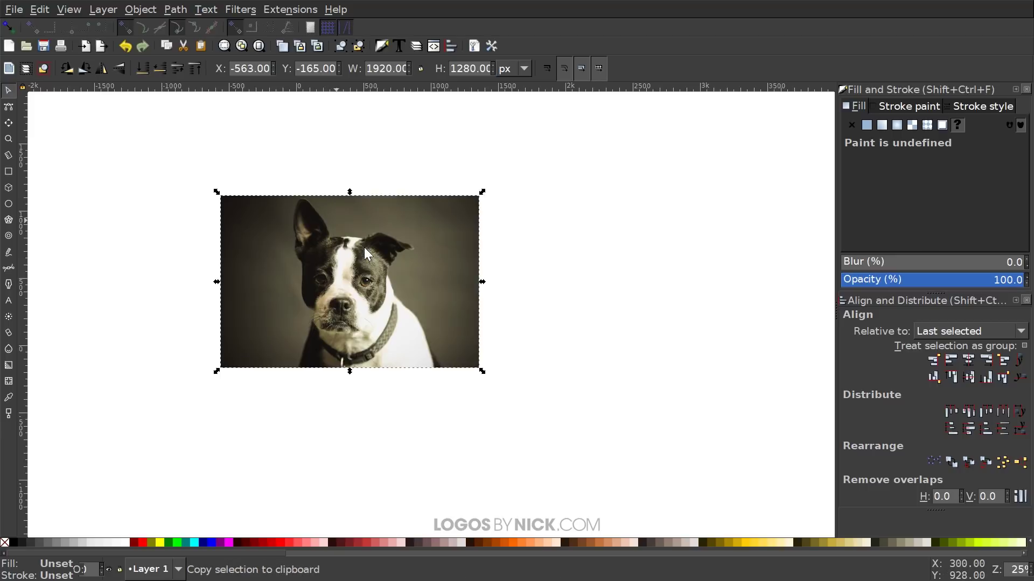
Draw a rectangle about 1380 × 1120 px to the right of the dog photo and fill it with dark gray 1a1a1a.
left_click(8, 174)
left_click_drag(551, 173, 736, 324)
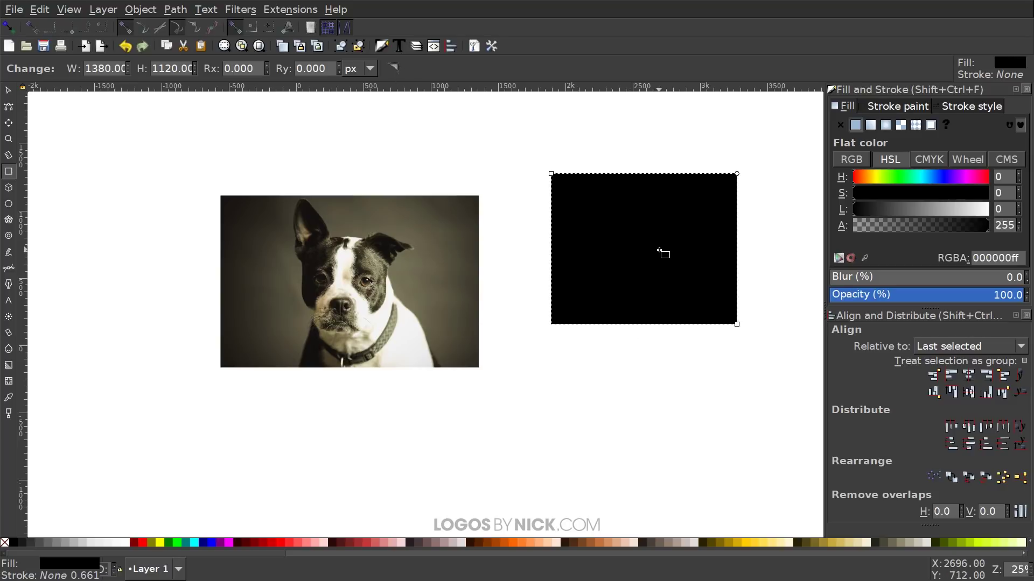
left_click(24, 543)
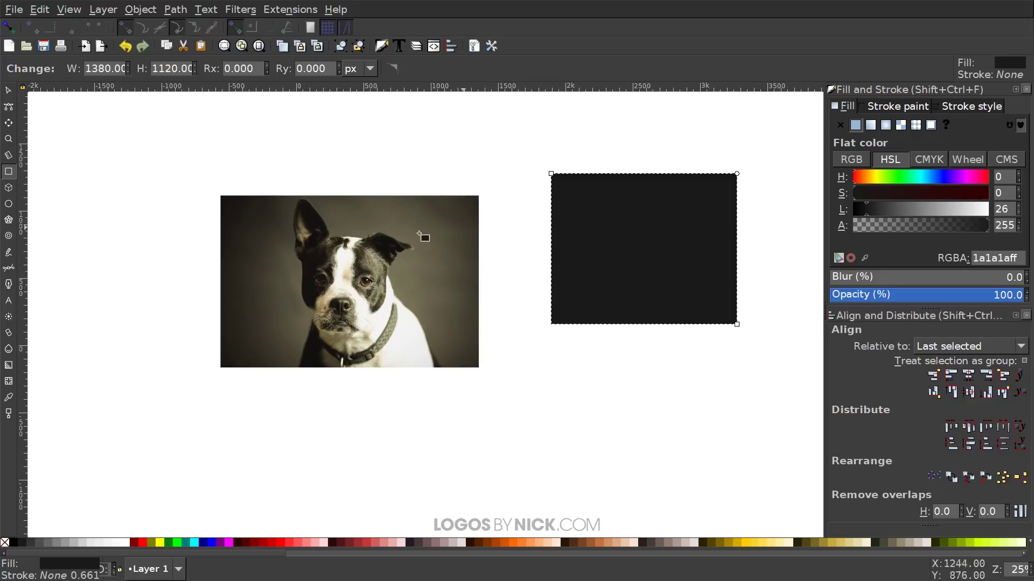
Resize the dark rectangle to match the photo by pasting the copied image's size onto it.
left_click(39, 9)
mouse_move(232, 158)
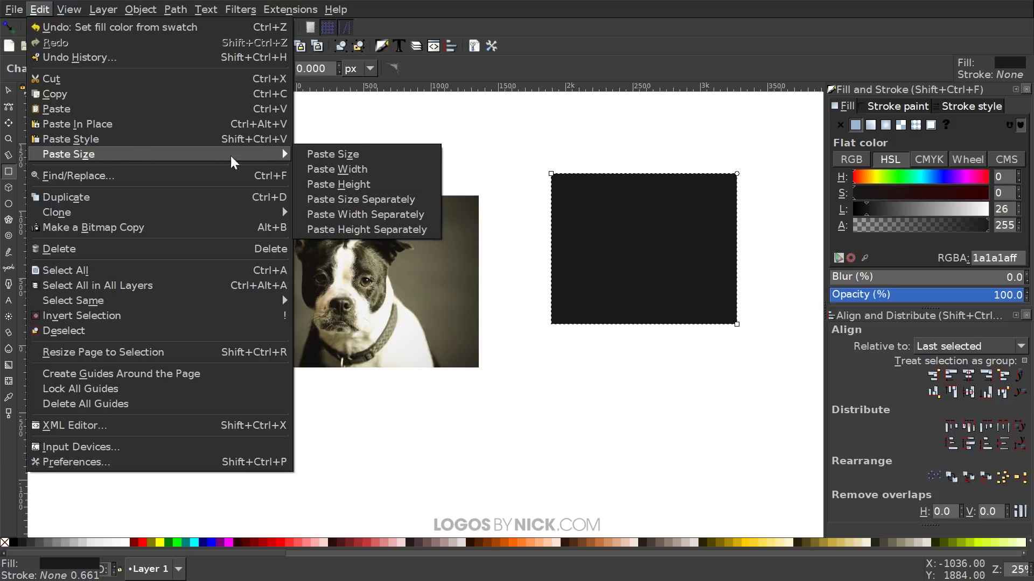
left_click(342, 156)
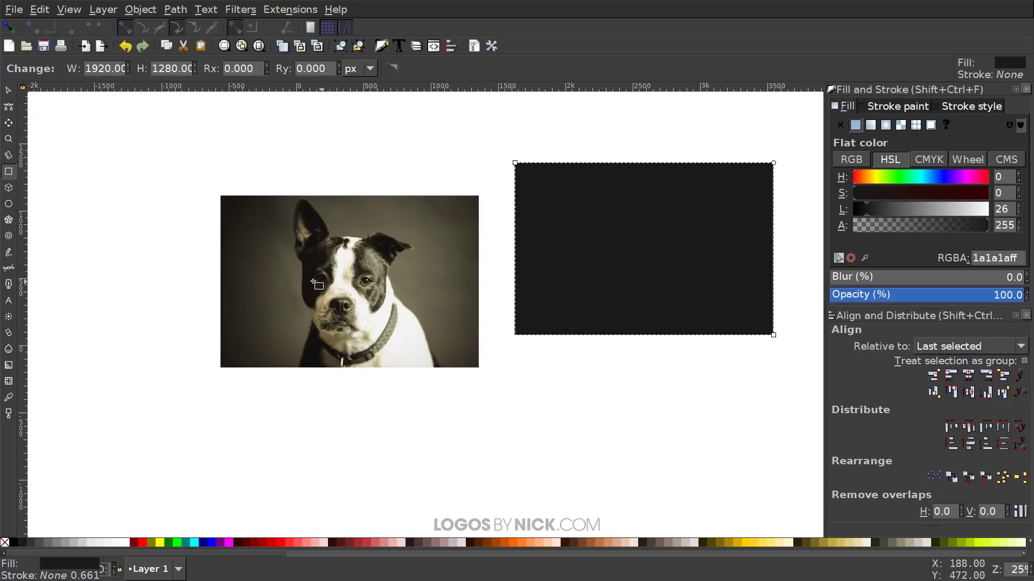
Generate one lorem ipsum paragraph with 50 sentences per paragraph and a length fluctuation of 50 sentences.
left_click_drag(680, 235, 494, 211)
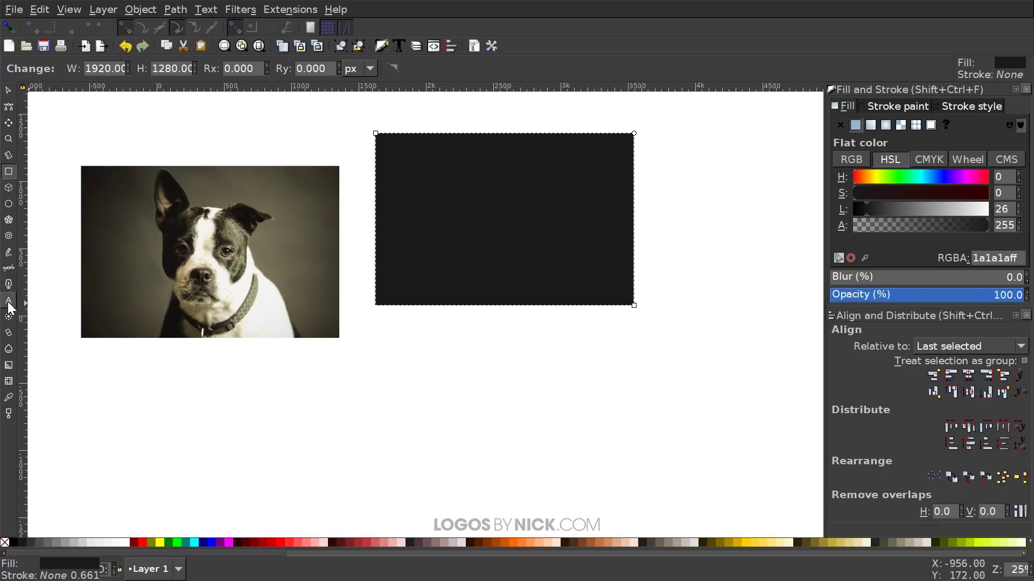
left_click(289, 10)
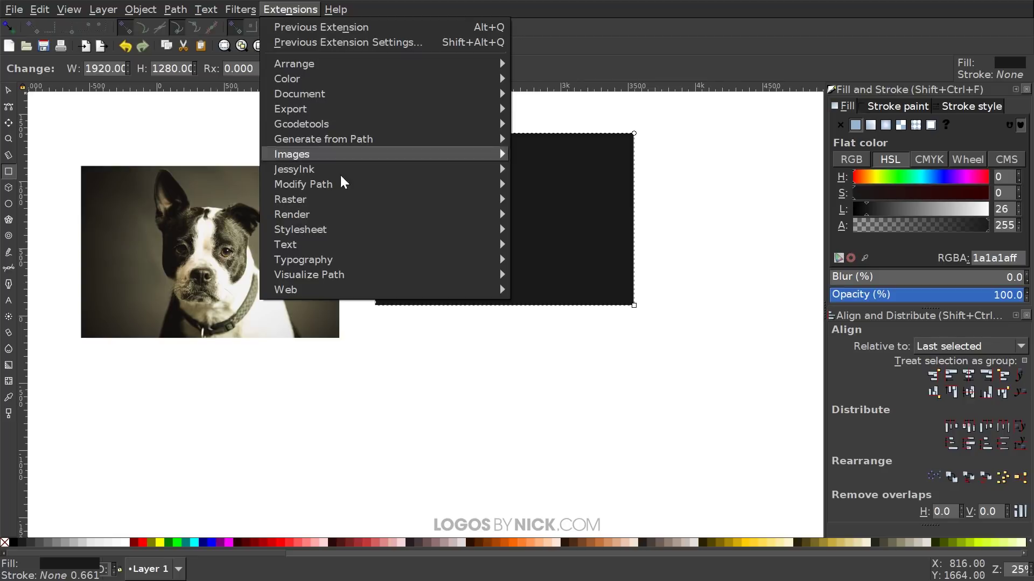
mouse_move(373, 249)
mouse_move(569, 251)
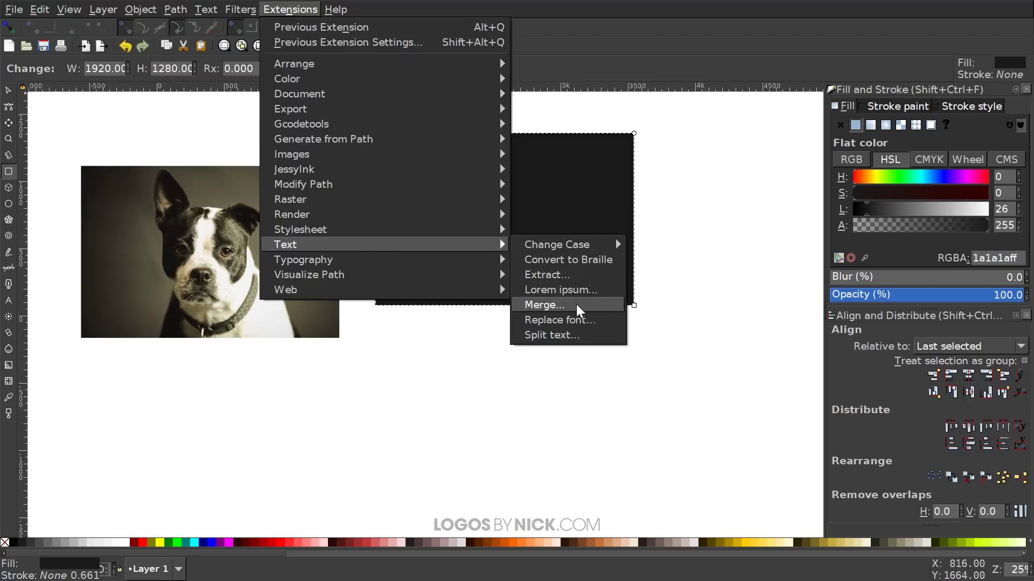
left_click(571, 293)
left_click_drag(532, 240, 445, 237)
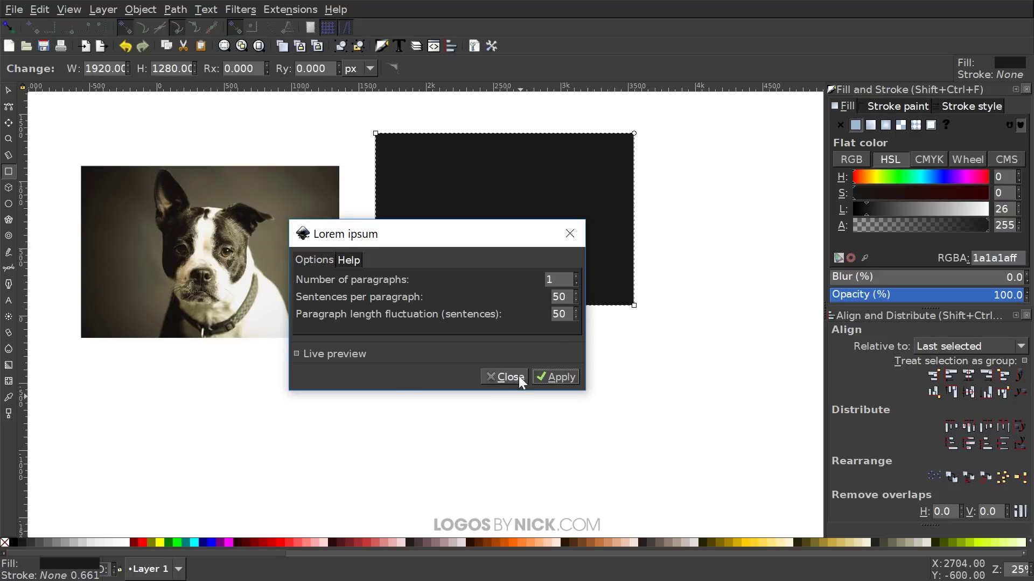
left_click(548, 373)
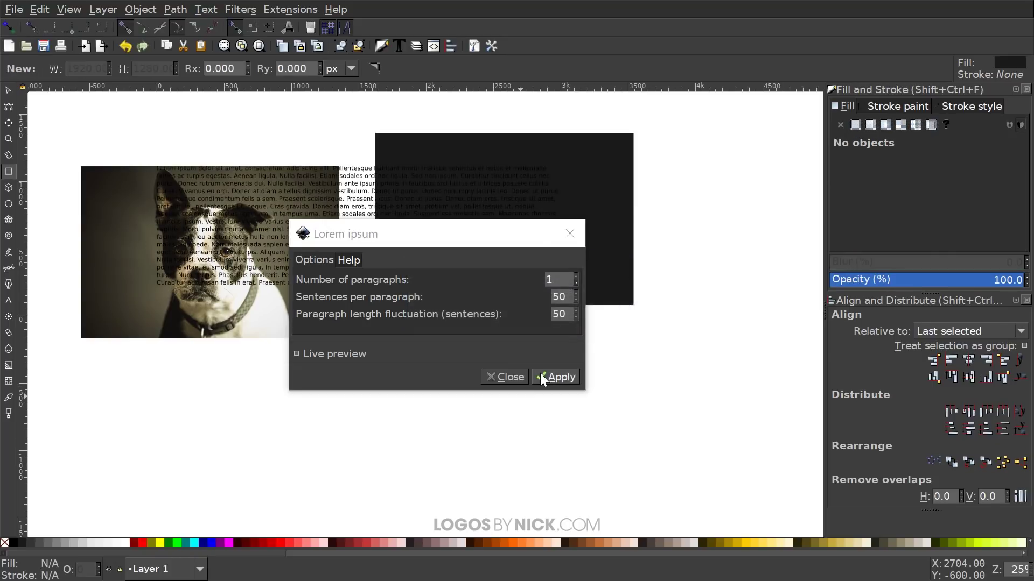
left_click(571, 230)
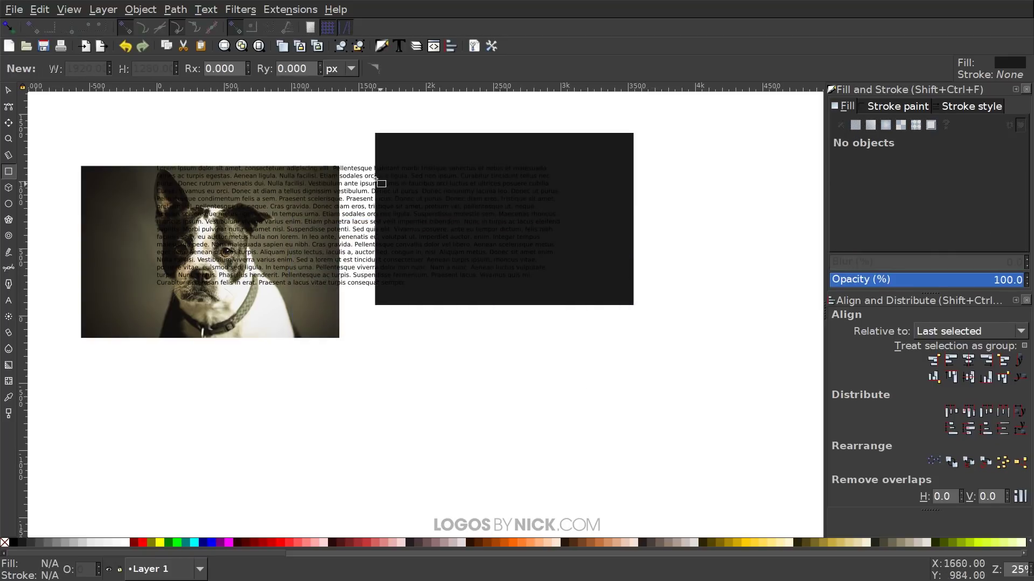
Move the lorem ipsum text block off the photo to just below the dark rectangle.
left_click(9, 89)
left_click_drag(361, 172, 569, 335)
scroll(539, 350, "right", 5)
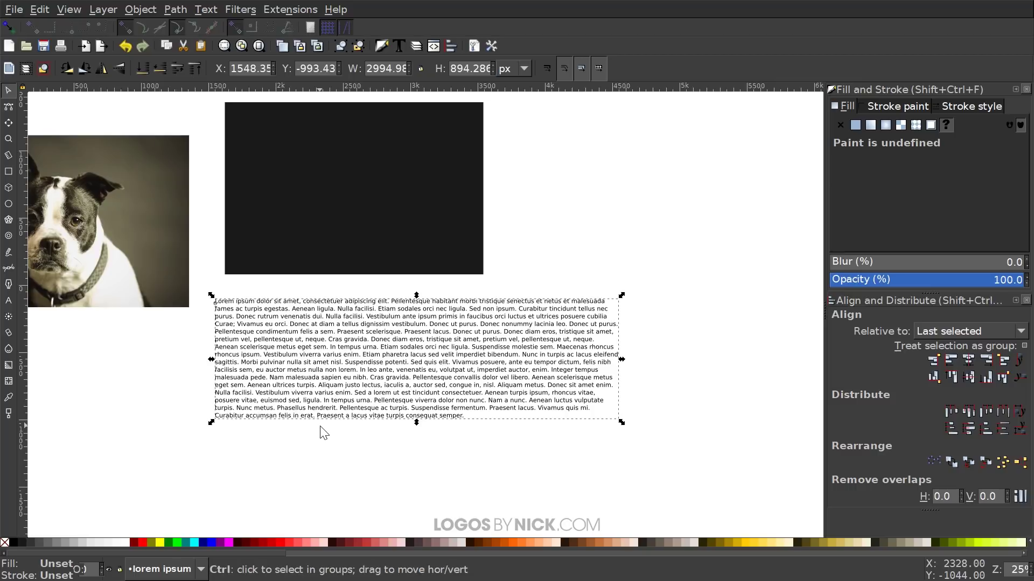
scroll(324, 431, "up", 1, "ctrl")
scroll(393, 334, "down", 1)
scroll(393, 334, "right", 1)
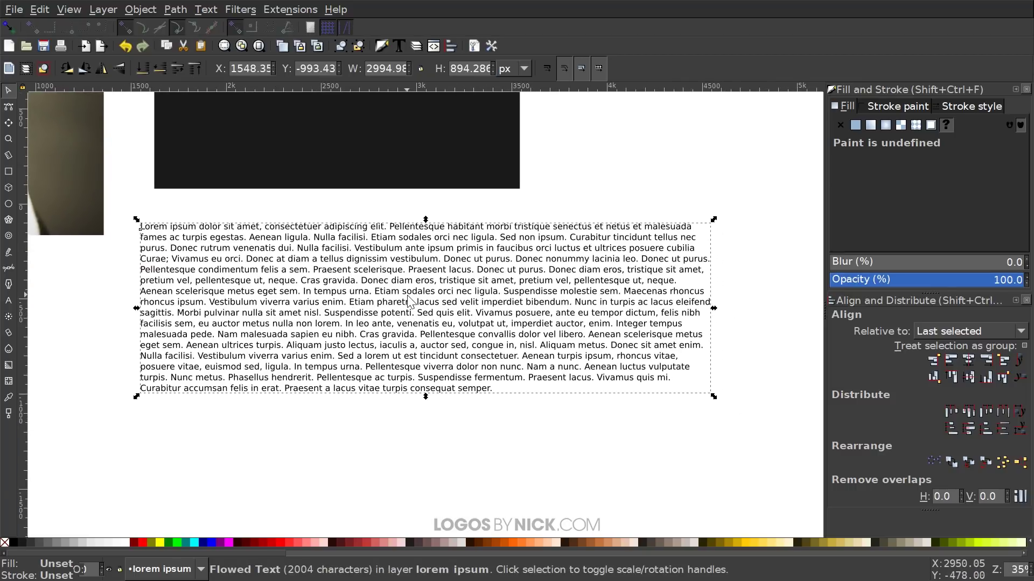
scroll(376, 291, "left", 3)
scroll(377, 291, "up", 2)
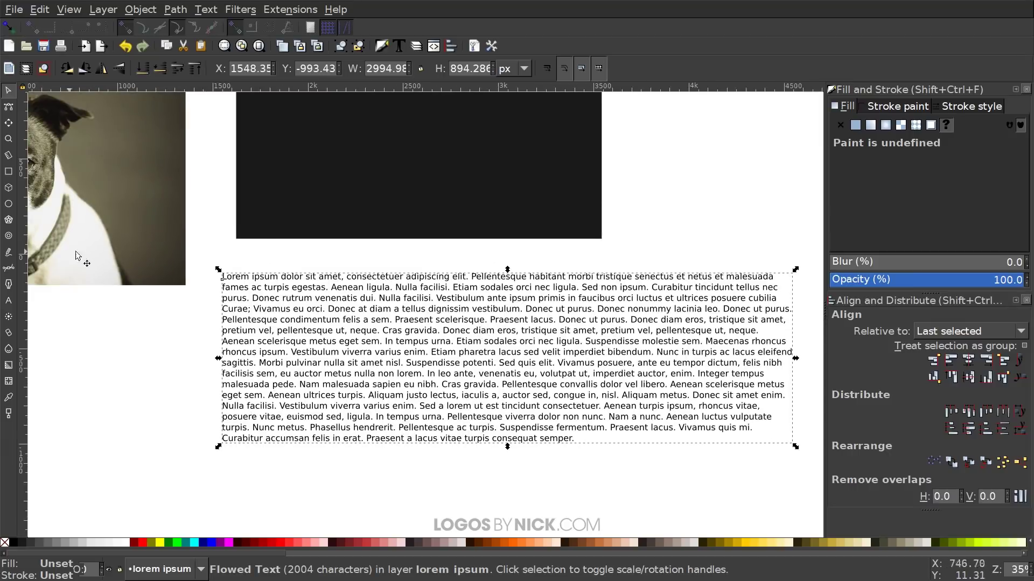
scroll(162, 264, "left", 3)
scroll(162, 264, "up", 1)
scroll(528, 354, "right", 8)
scroll(528, 354, "down", 1)
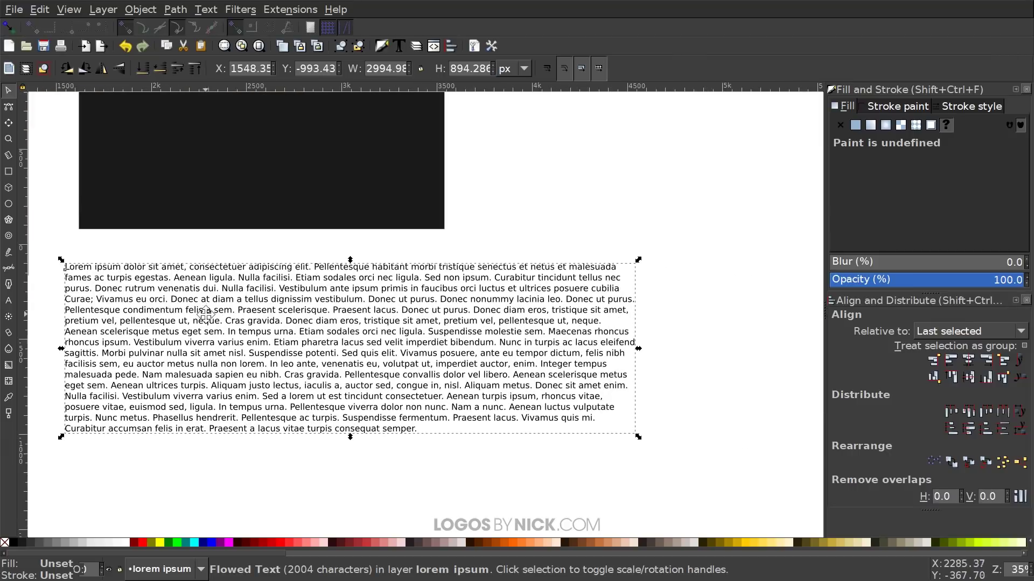
scroll(267, 323, "left", 2)
scroll(268, 323, "down", 1)
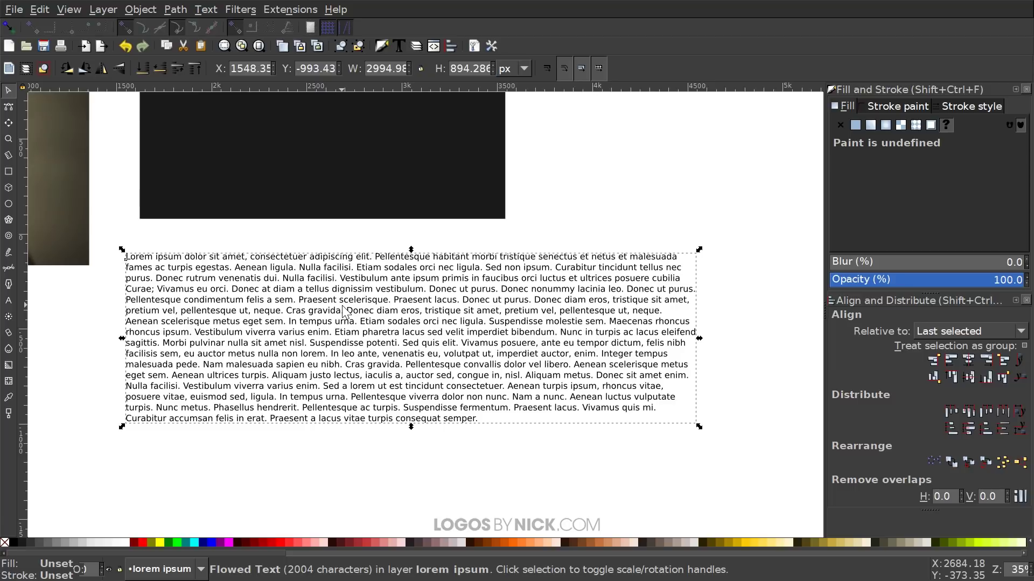
Set the lorem ipsum text block's font to ITC Avant Garde Gothic Pro in Bold.
left_click(399, 47)
left_click_drag(315, 260, 572, 121)
left_click(353, 274)
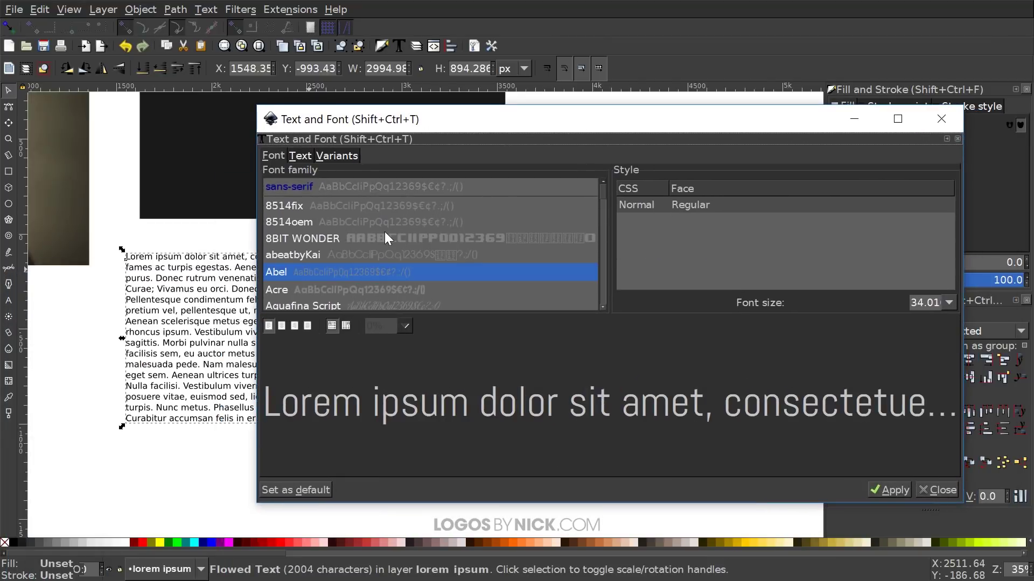
type("itc")
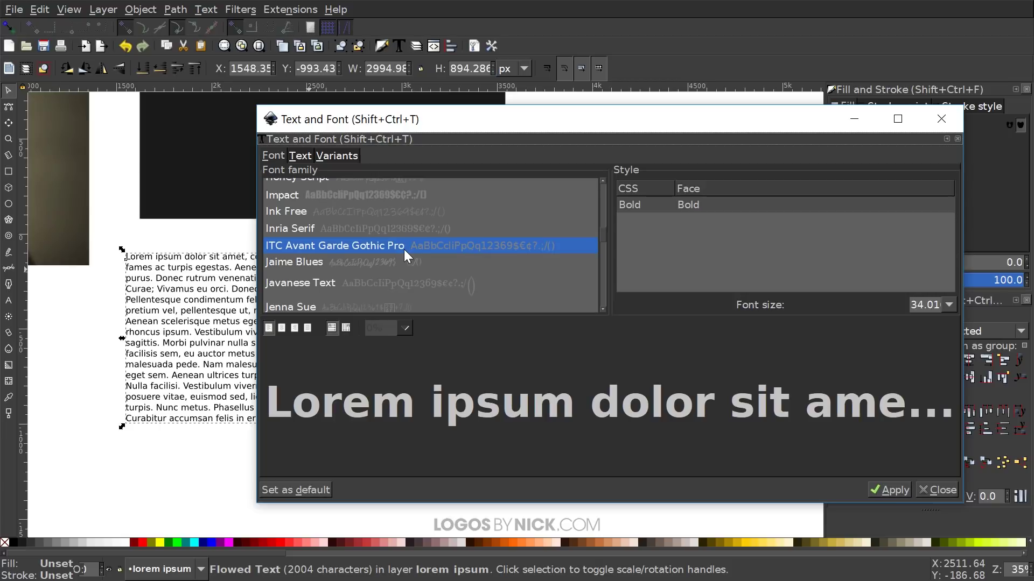
left_click(889, 490)
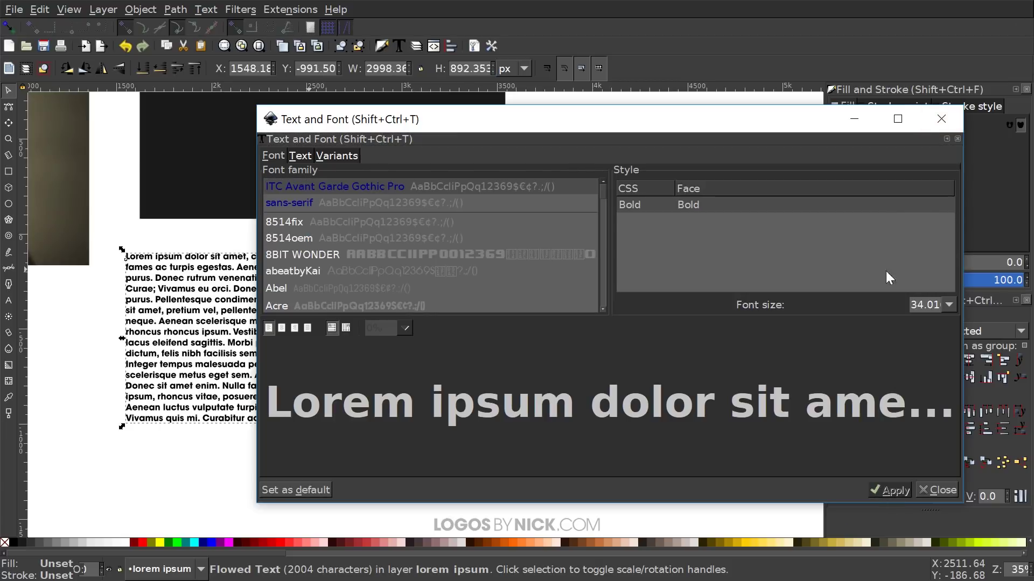
left_click(946, 117)
Set the spacing between letters of the lorem ipsum text to -2 px.
scroll(532, 279, "up", 1)
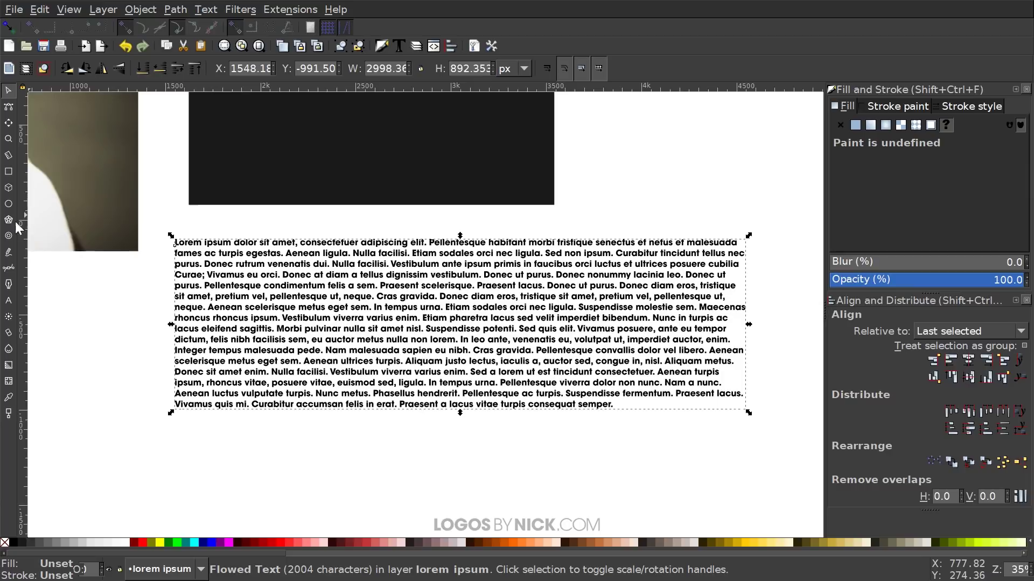
left_click(8, 302)
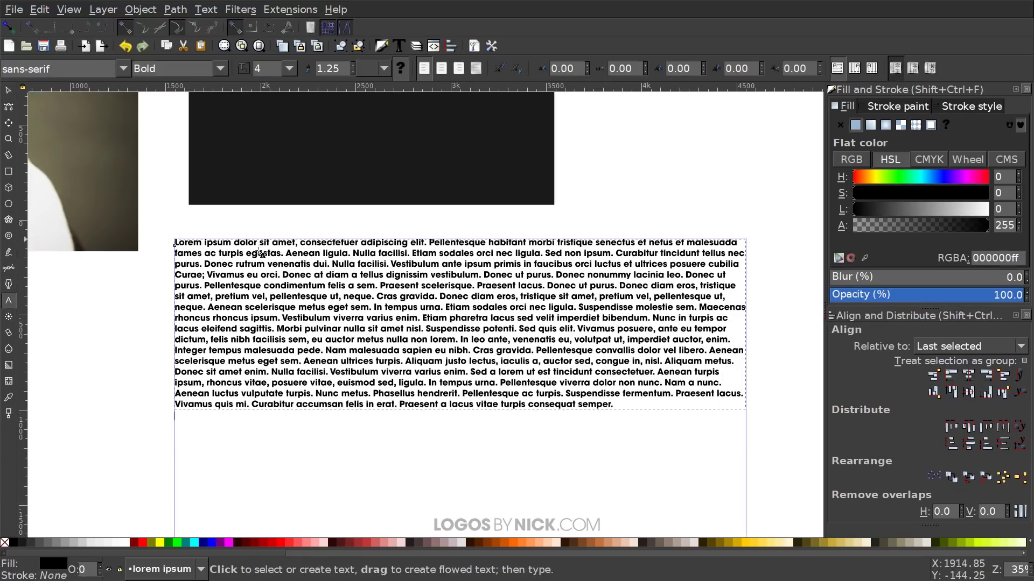
left_click(384, 264)
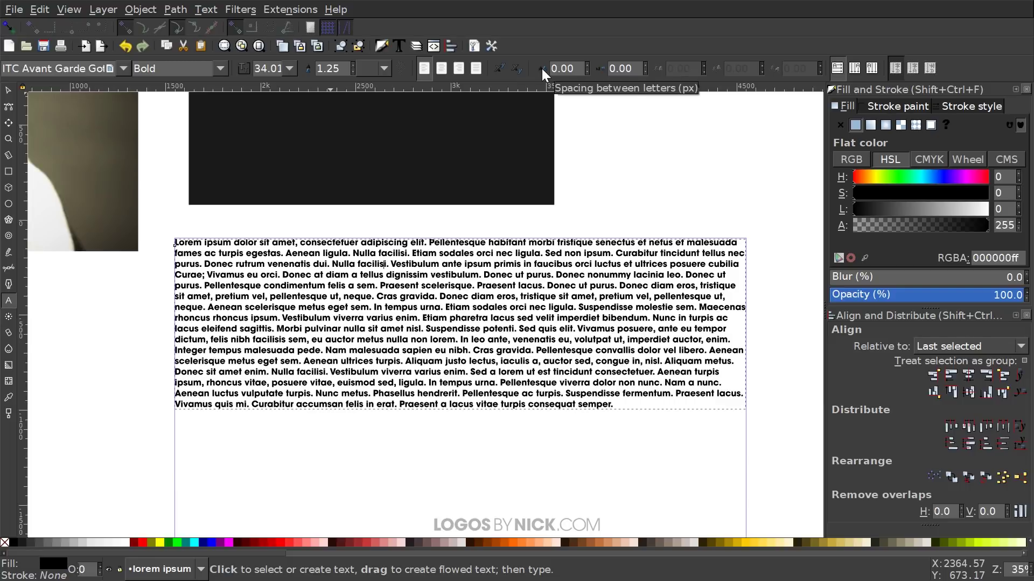
type("-2")
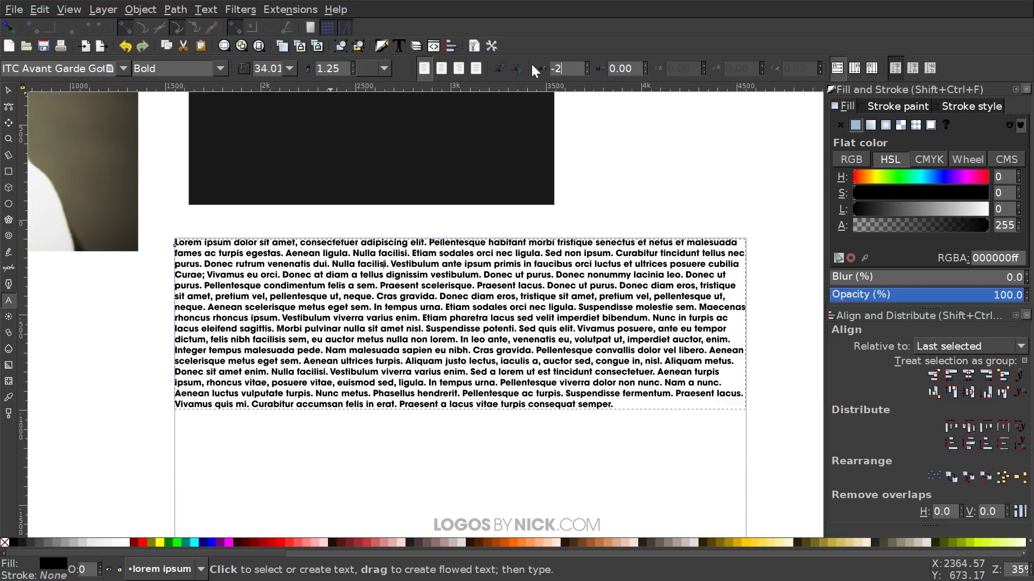
key("Return")
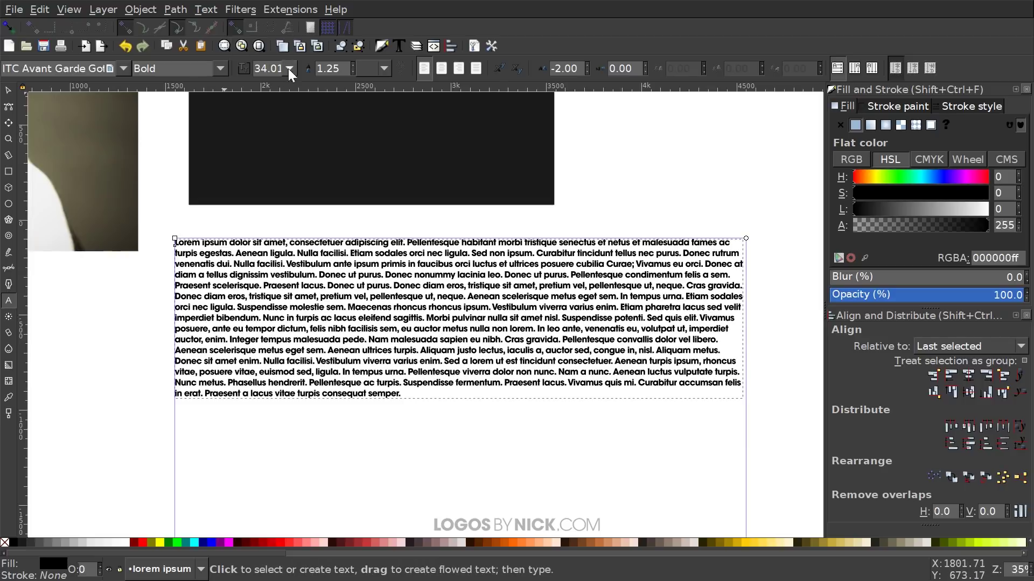
Set the lorem ipsum text's line spacing to 0.9.
triple_click(328, 68)
key("BackSpace")
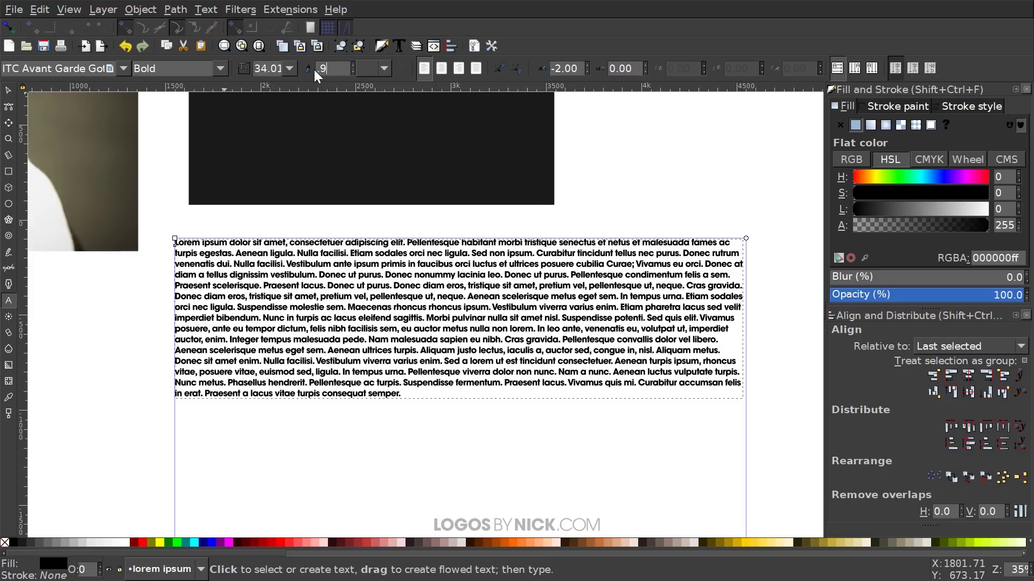
type(".9")
key("Return")
Move the lorem ipsum text block up so it overlaps the lower half of the dark rectangle.
scroll(600, 351, "up", 3)
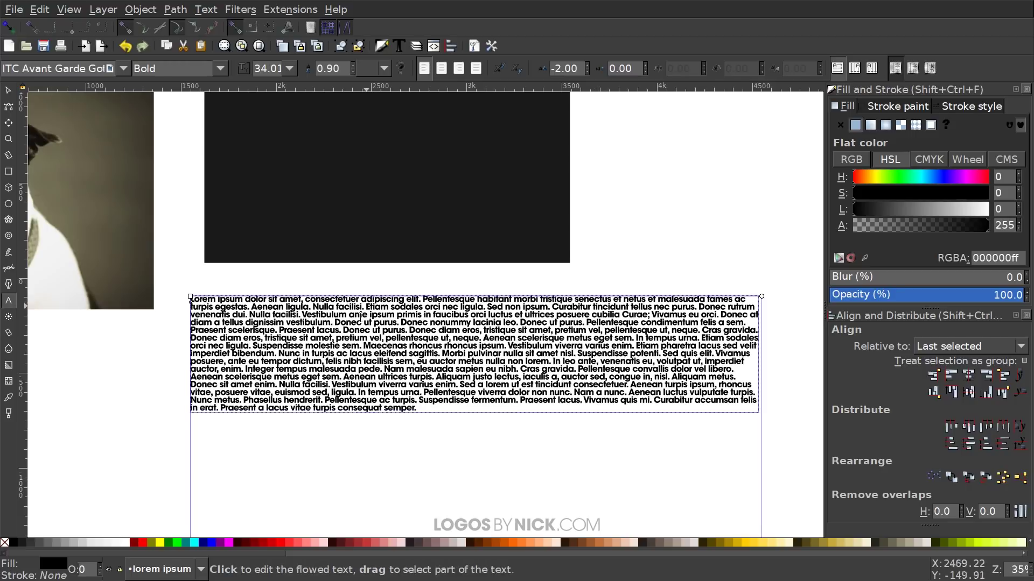
scroll(377, 270, "up", 1)
left_click(8, 90)
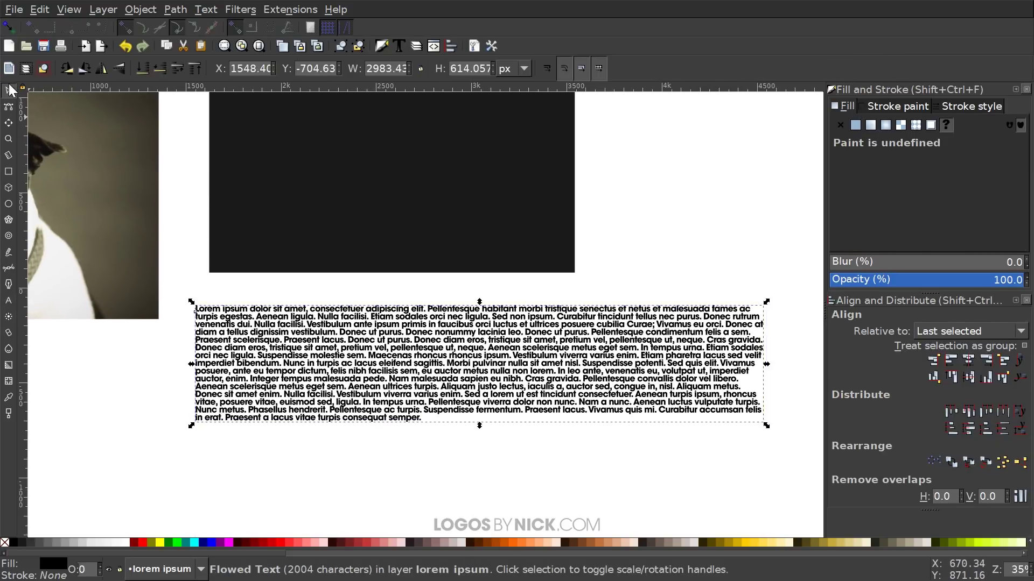
left_click_drag(437, 313, 435, 249)
scroll(435, 248, "up", 5)
scroll(422, 330, "right", 1)
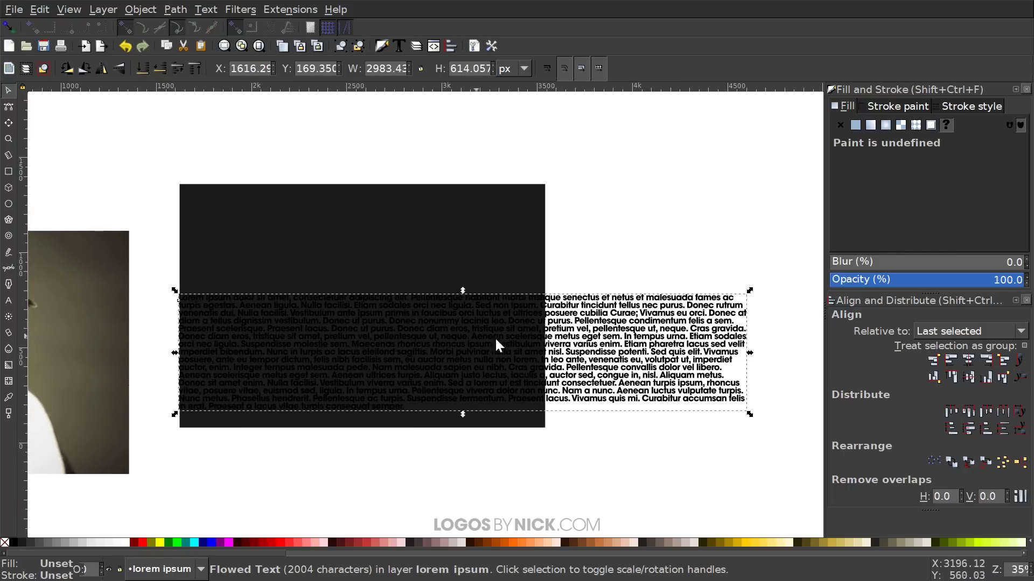
left_click_drag(658, 327, 687, 326)
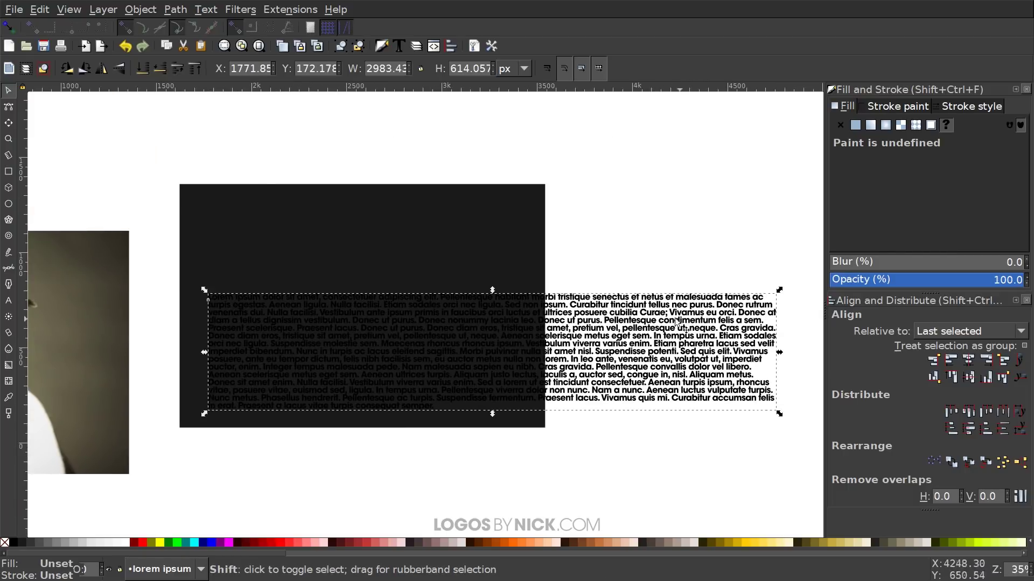
Flow the lorem ipsum text into the dark rectangle as its frame.
left_click(273, 215, "shift")
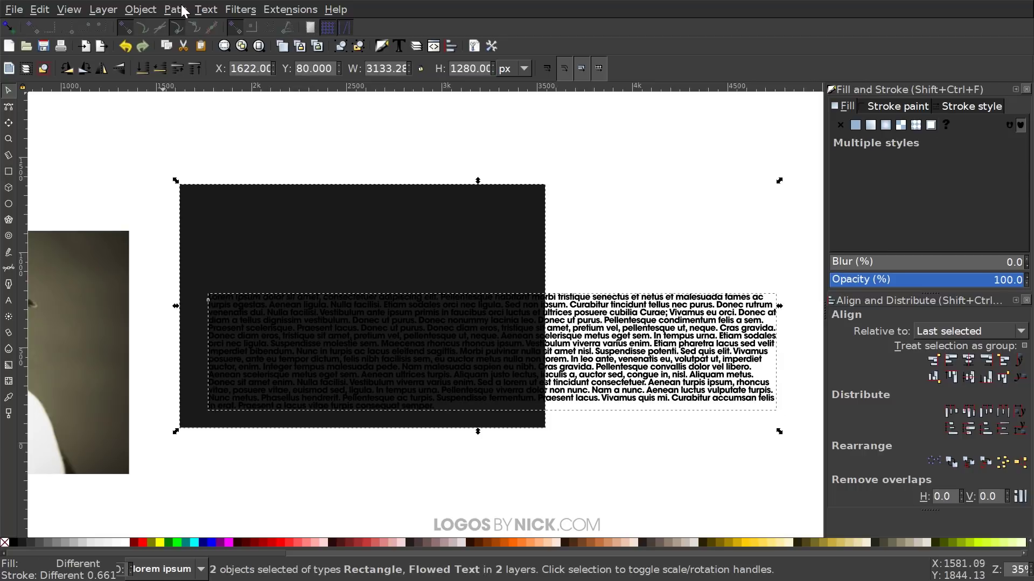
left_click(204, 9)
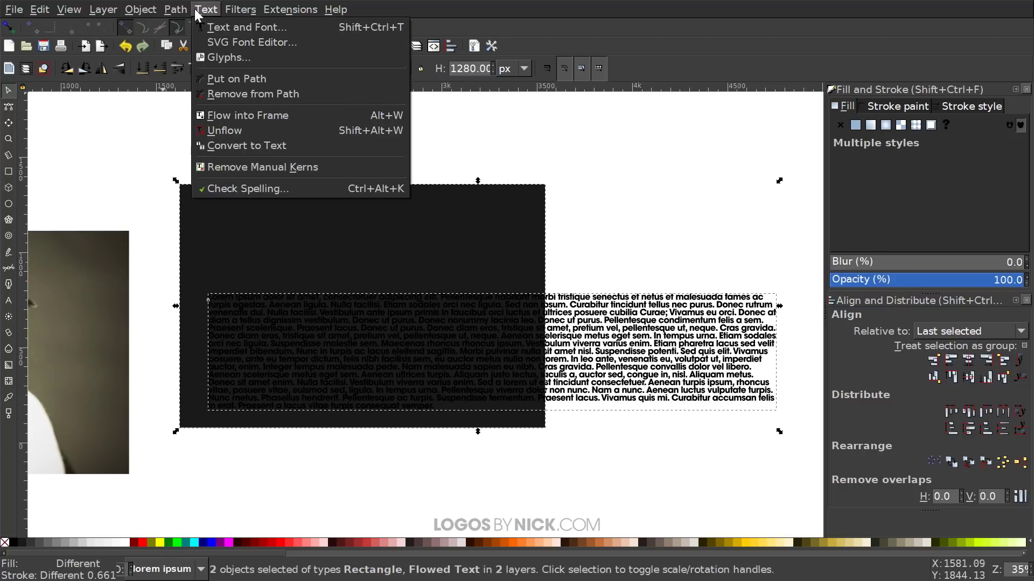
left_click(240, 115)
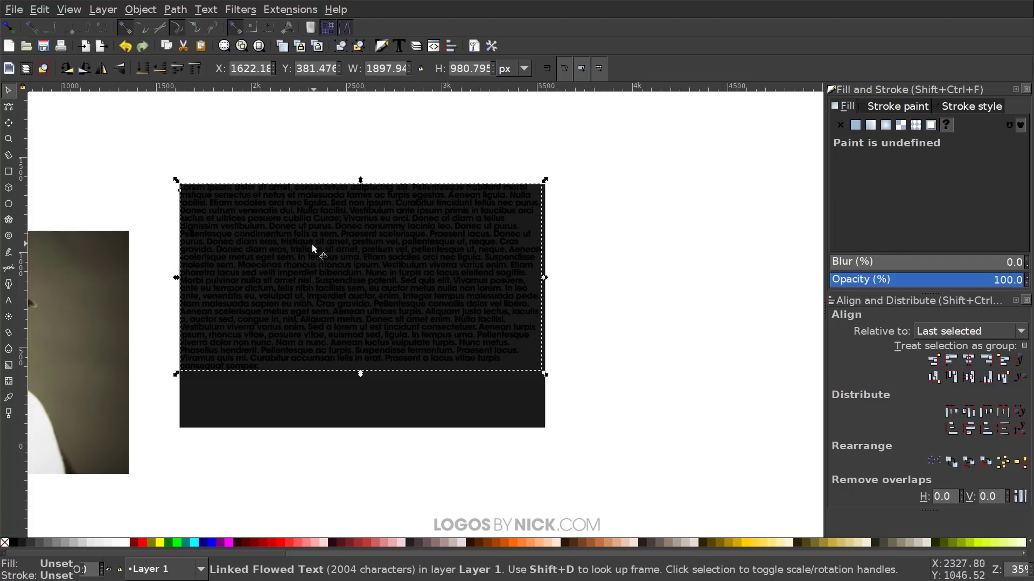
left_click(592, 244)
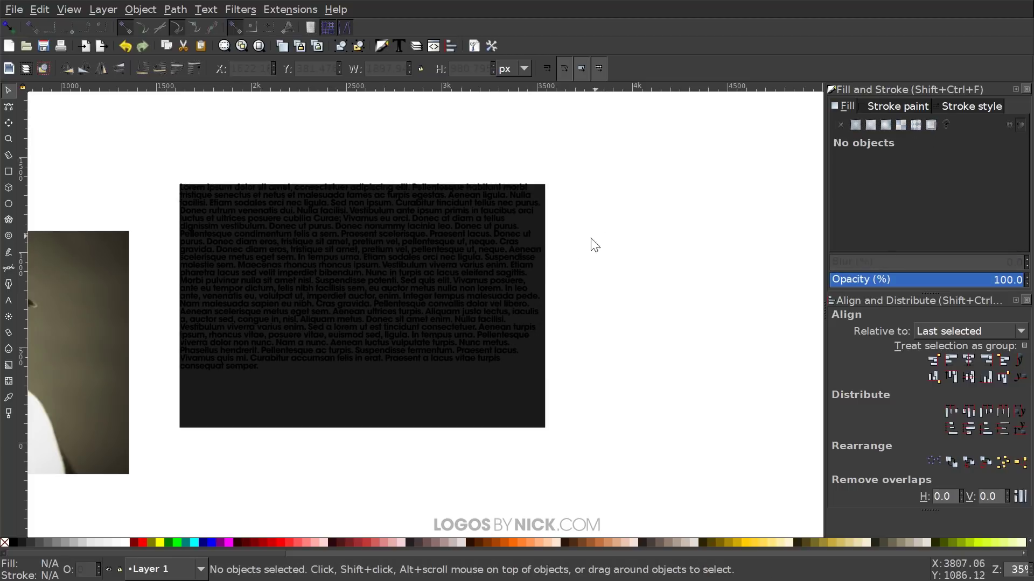
Fill the flowed text in the dark rectangle with white.
scroll(644, 240, "left", 2)
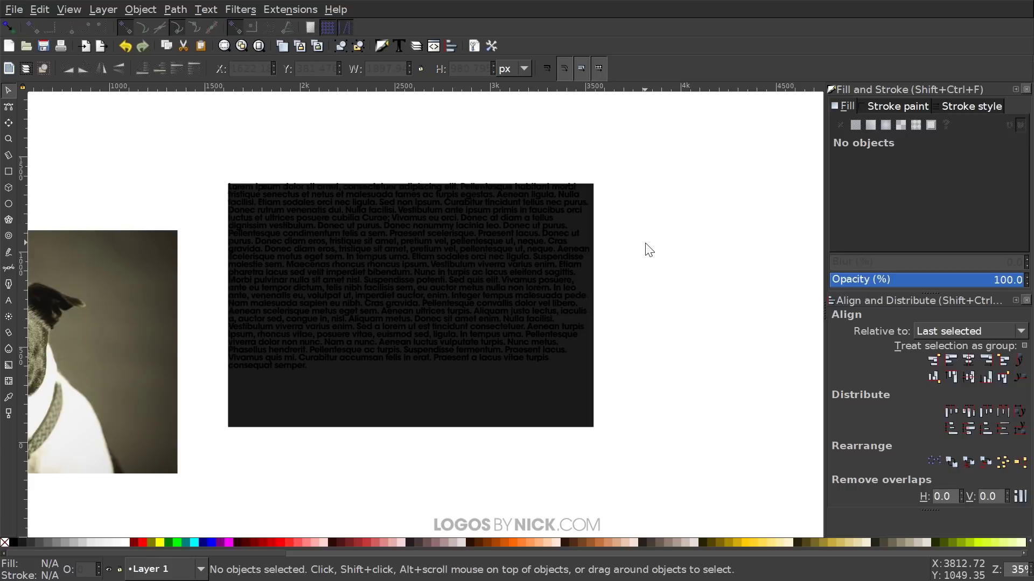
left_click(294, 205)
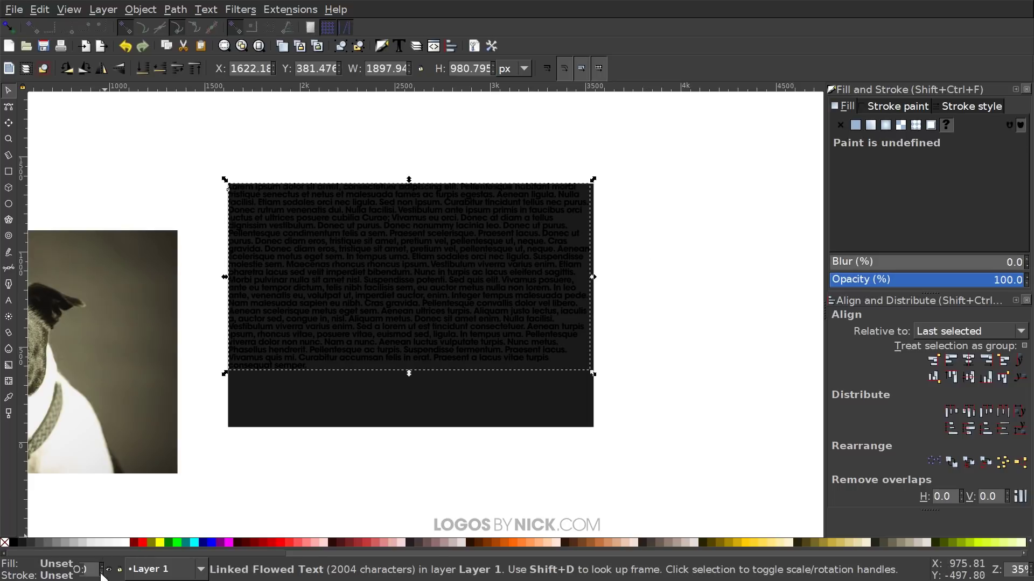
left_click(123, 543)
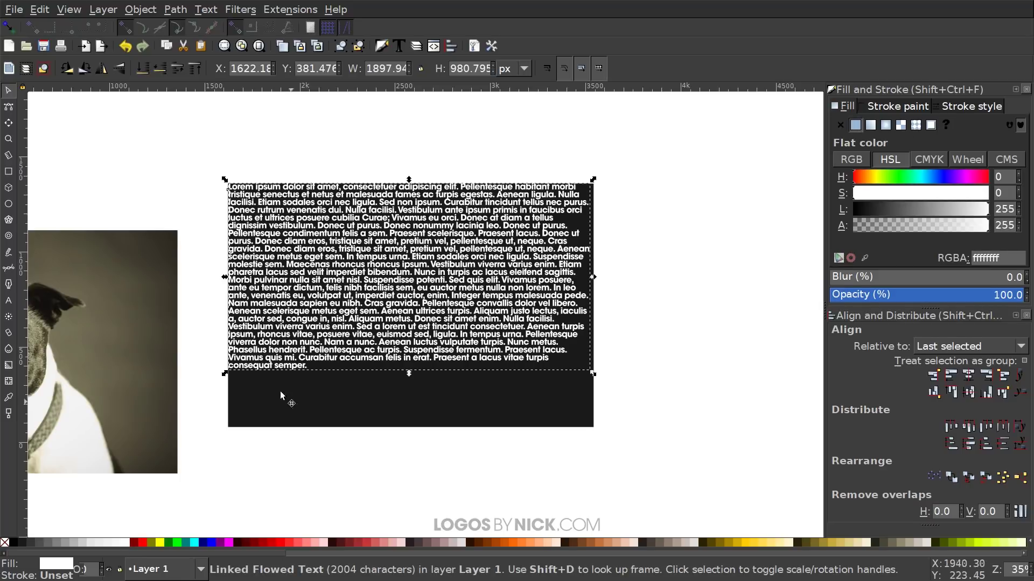
Append a pasted copy of the lorem ipsum text after its last sentence to fill the rectangle, and center-align the text.
left_click(9, 300)
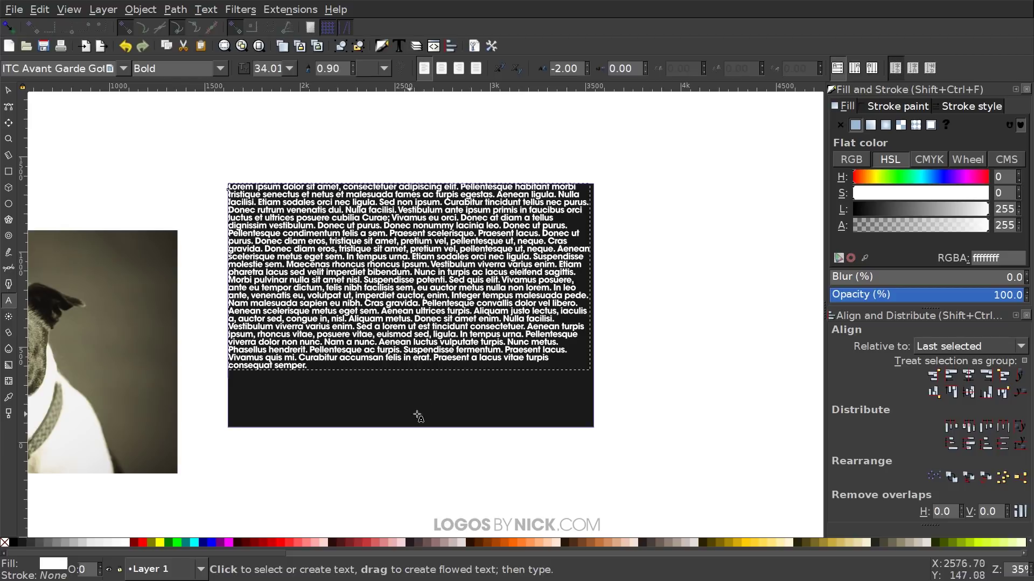
left_click_drag(308, 367, 229, 176)
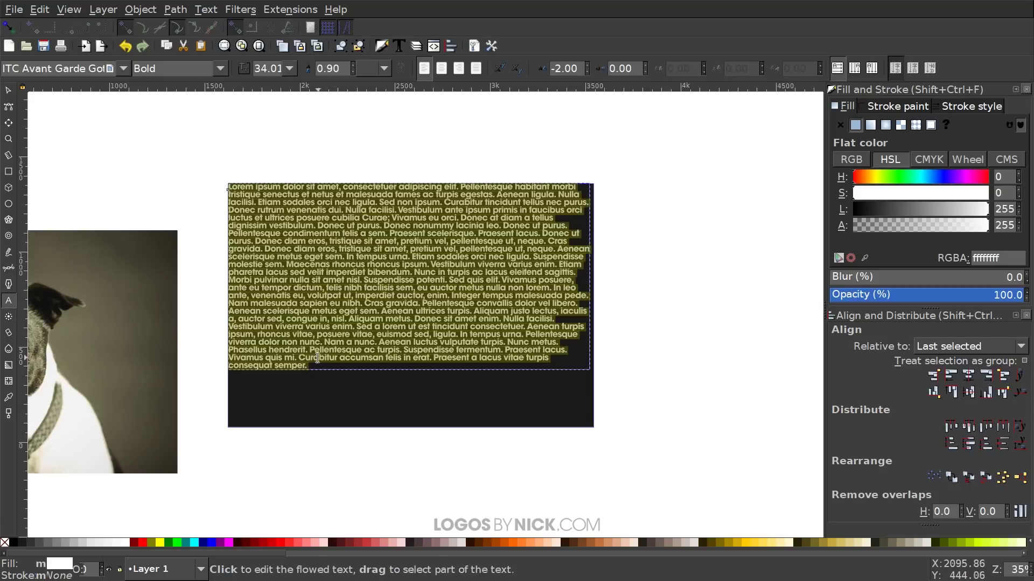
left_click(396, 353)
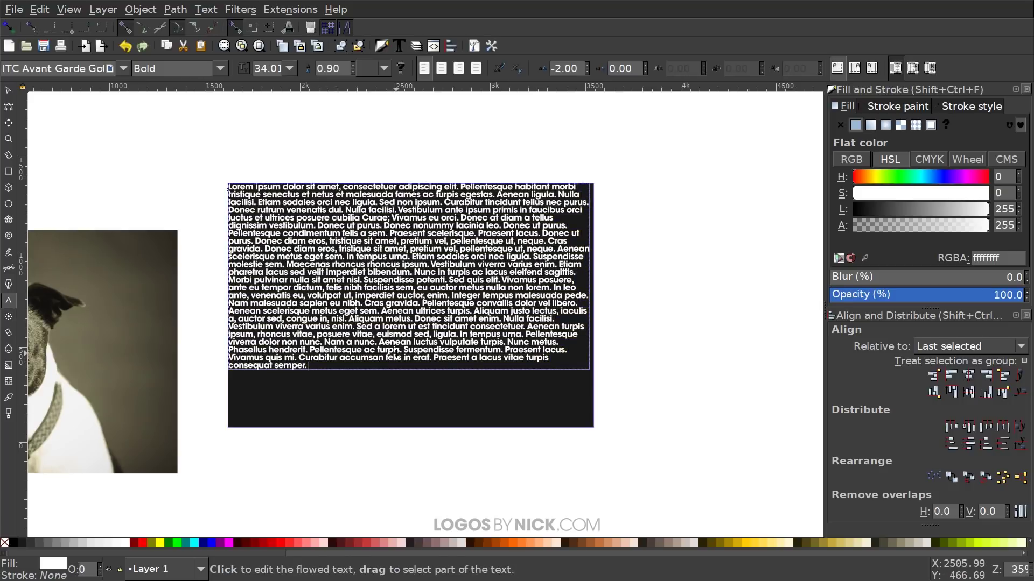
key("ctrl+v")
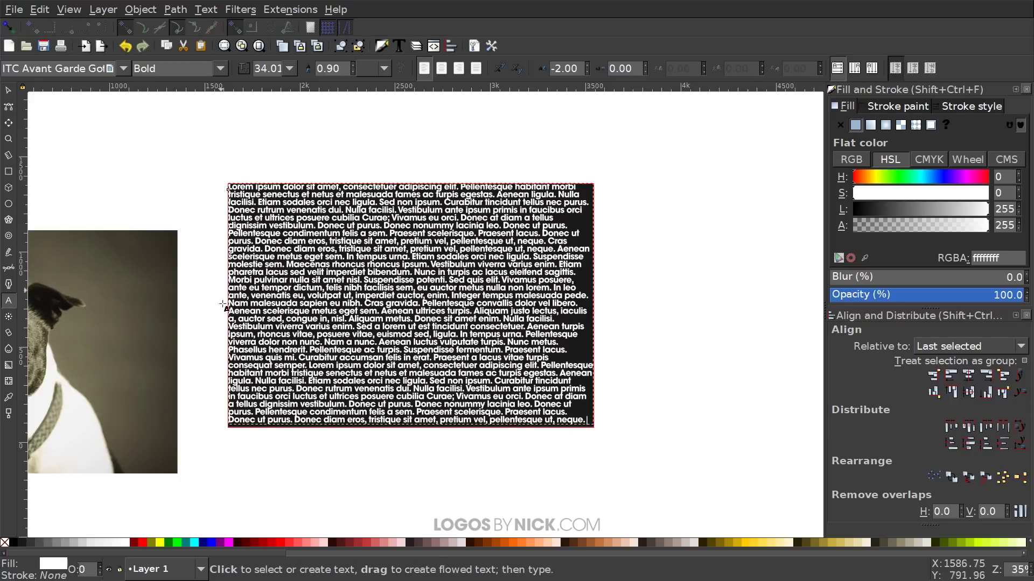
left_click(444, 69)
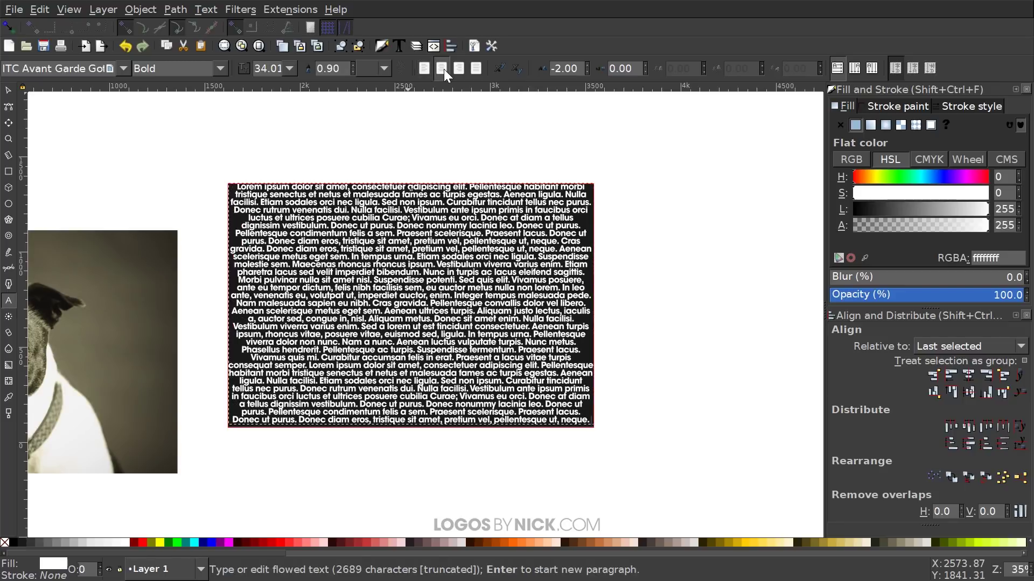
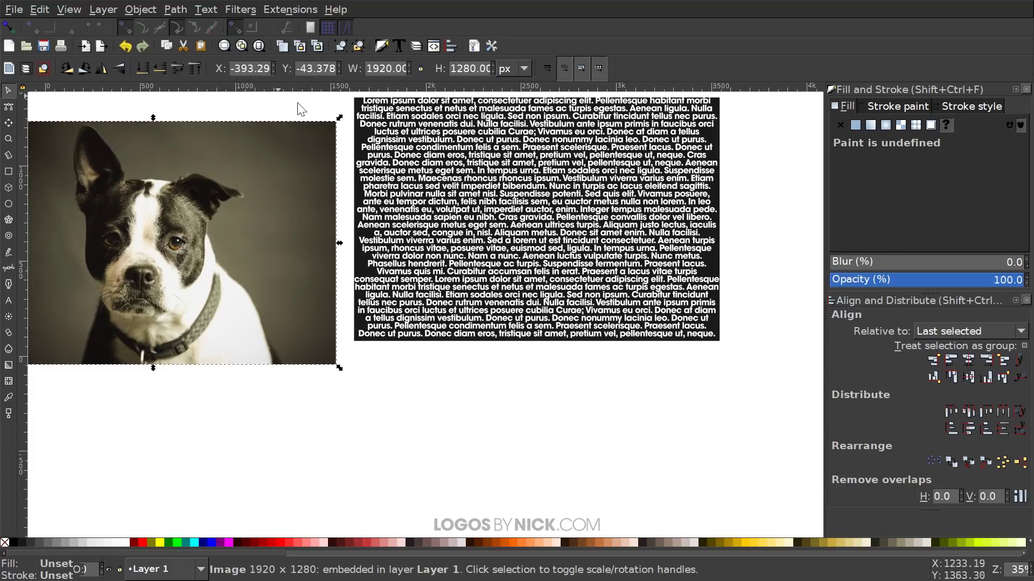
Center the dog photo horizontally and vertically on the flowed text, relative to the last selected object.
scroll(351, 264, "up", 6)
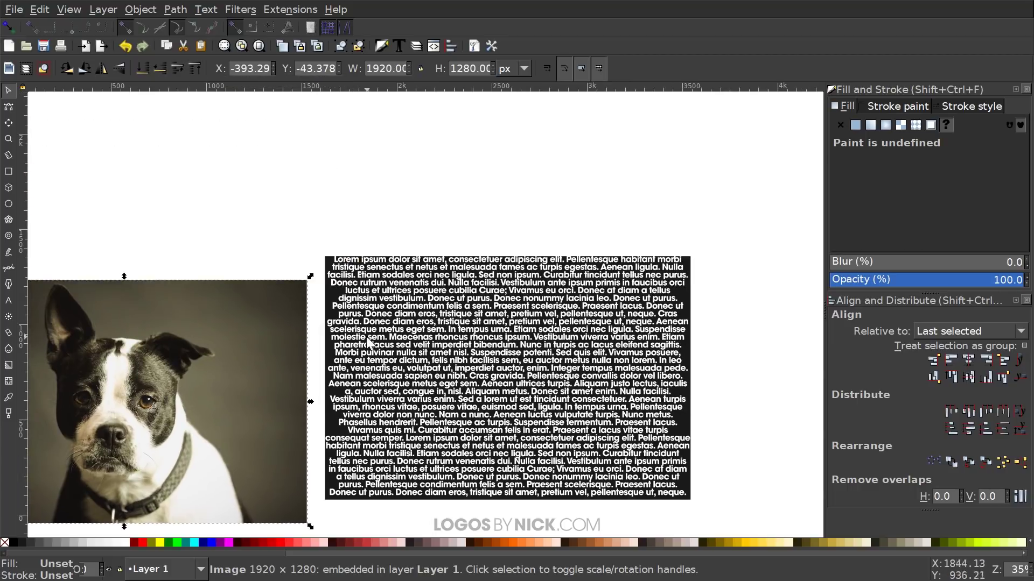
left_click(340, 265, "shift")
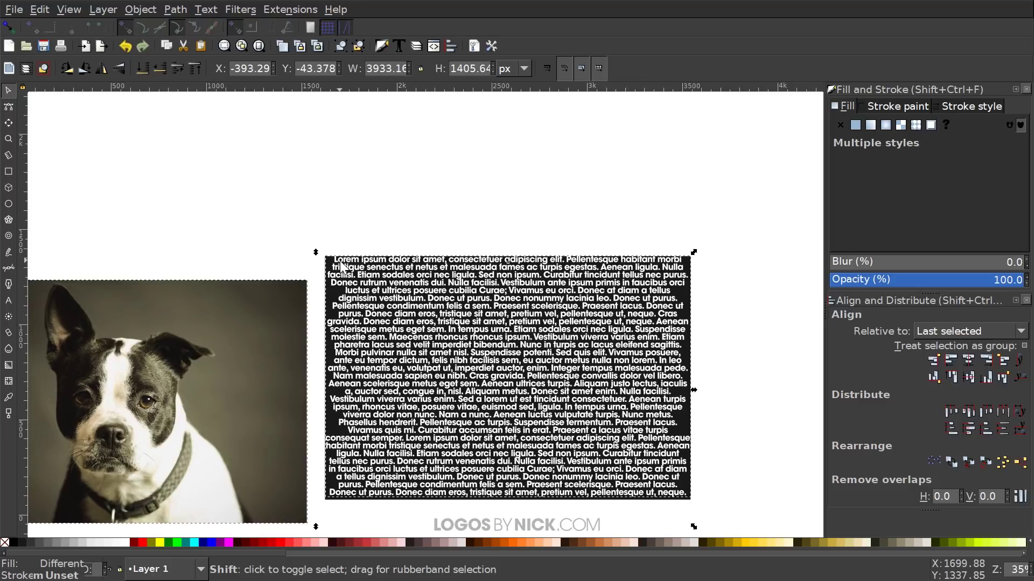
scroll(538, 377, "down", 3)
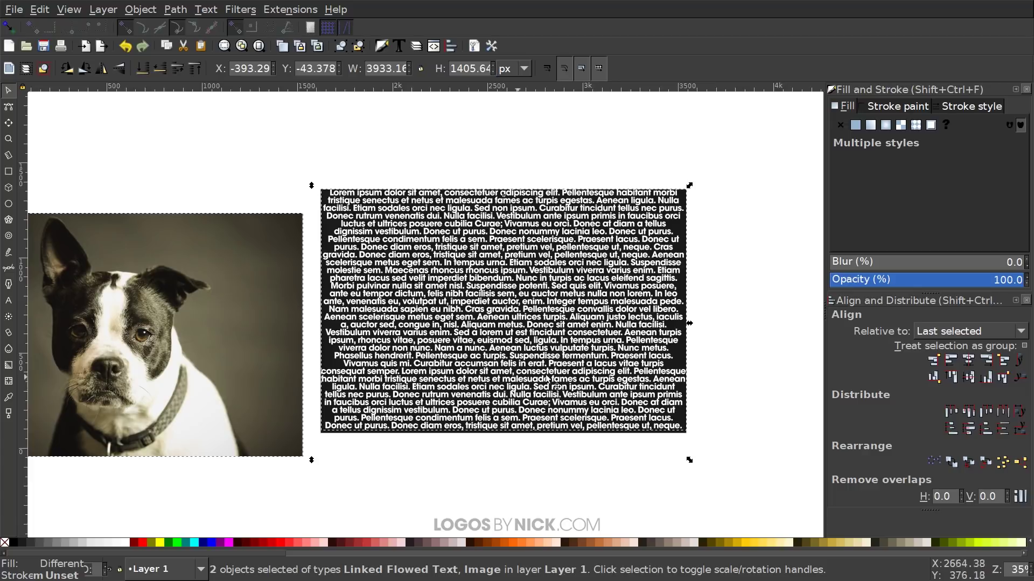
left_click(971, 360)
left_click(971, 379)
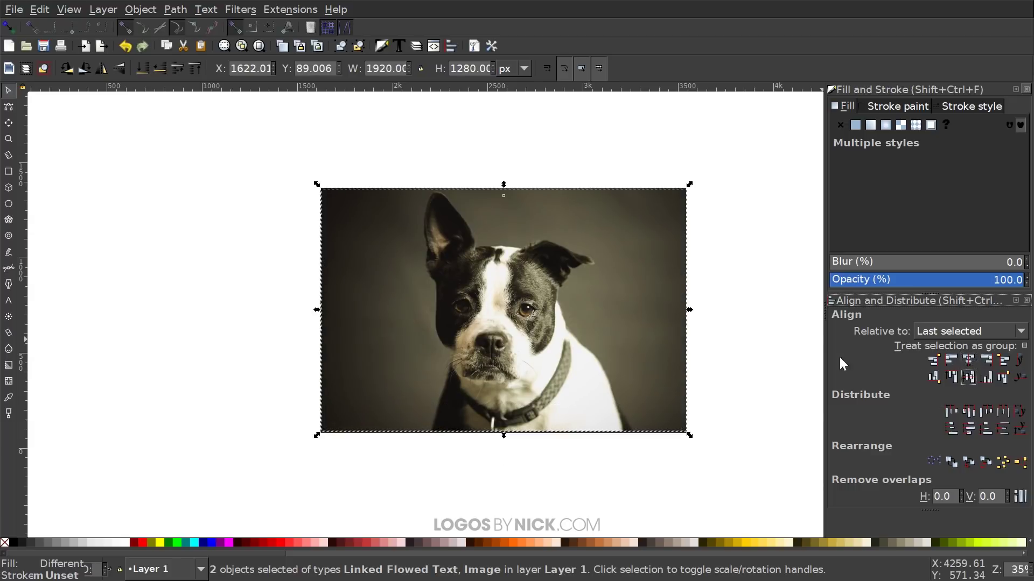
Set the dog photo as a mask on the flowed text.
left_click(140, 10)
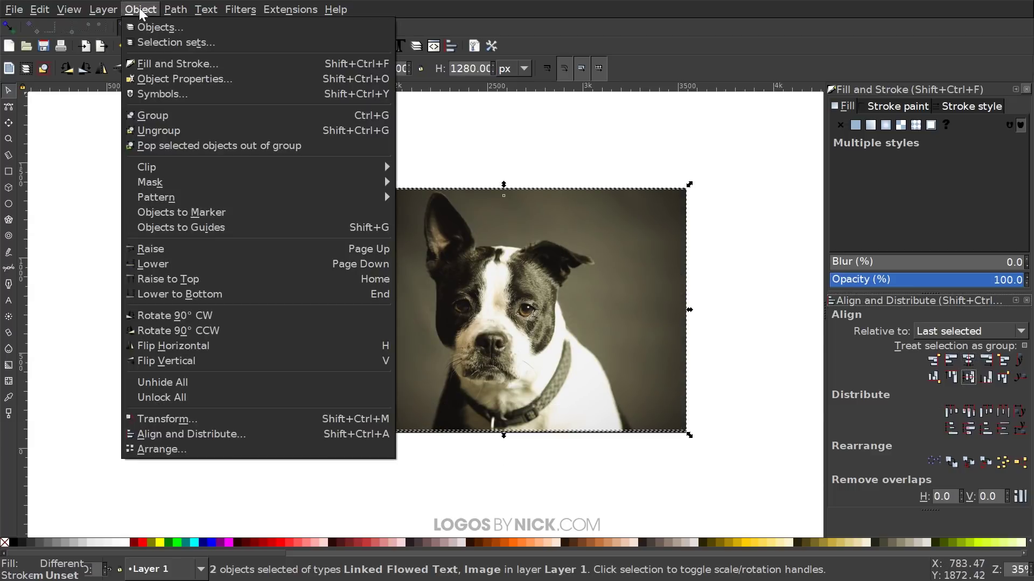
mouse_move(203, 192)
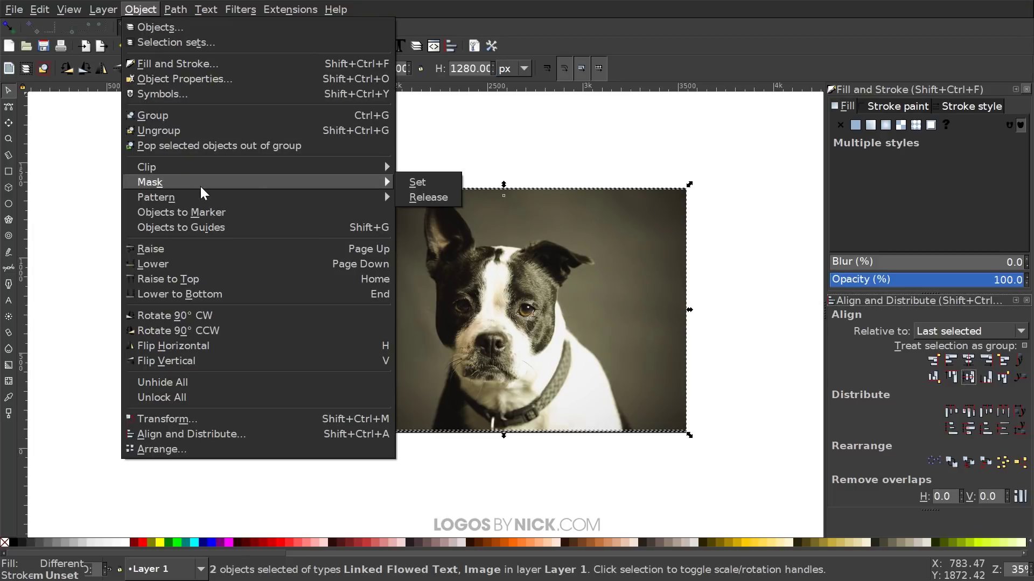
left_click(415, 182)
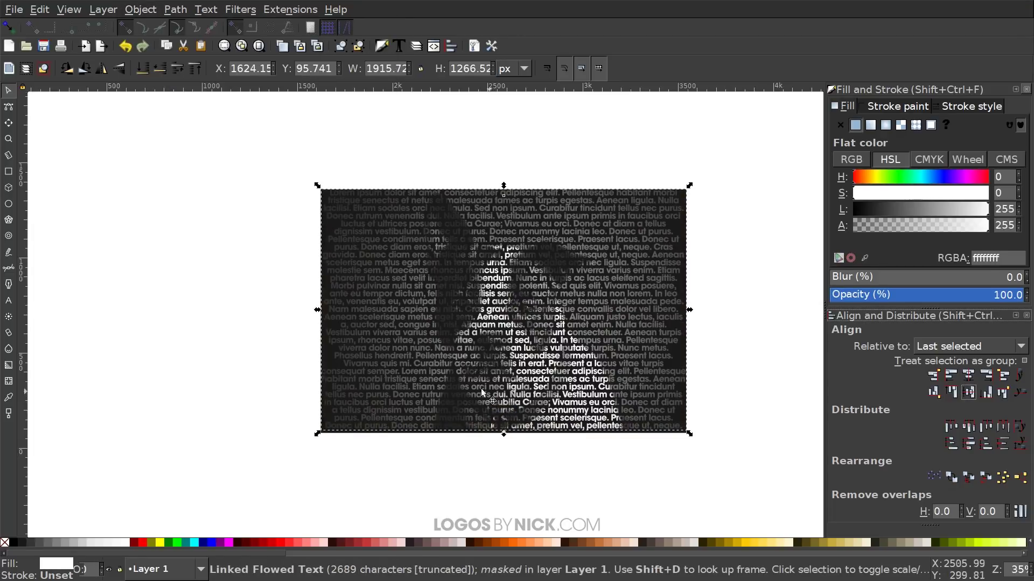
Recolor the masked text yellow ffcc00 and the rectangle behind it blue 0000ff.
scroll(334, 369, "right", 4)
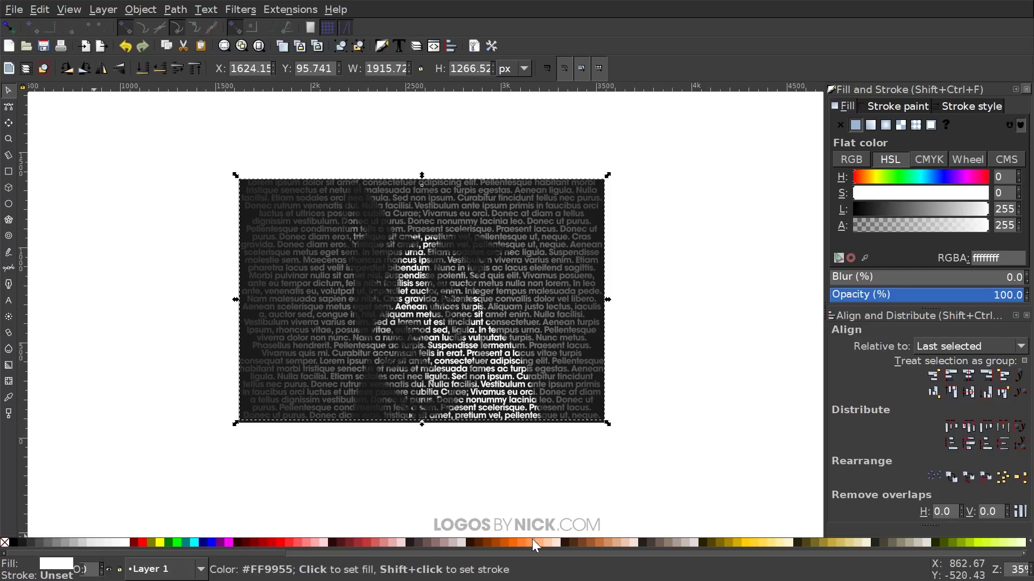
left_click(745, 543)
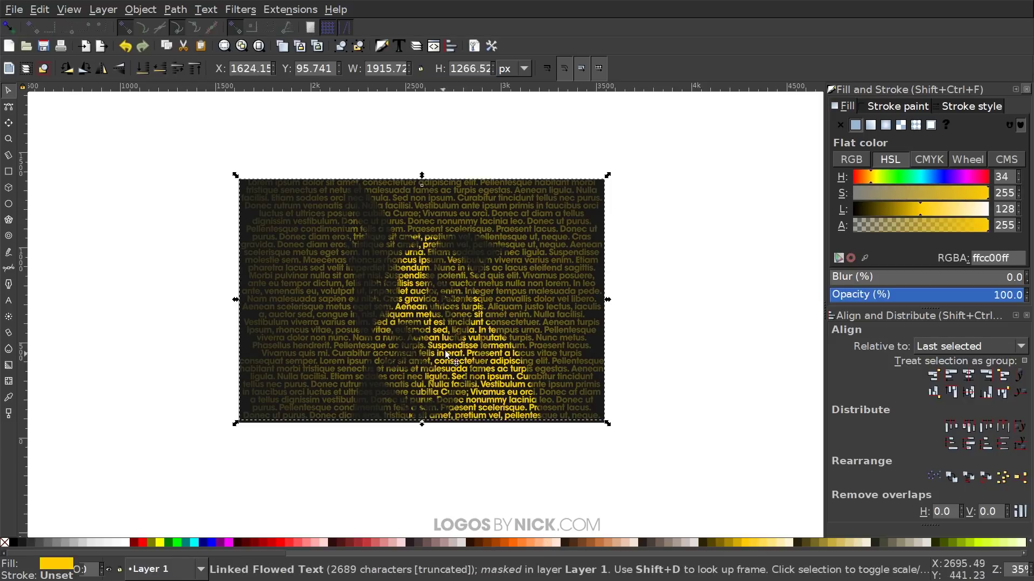
left_click(602, 344)
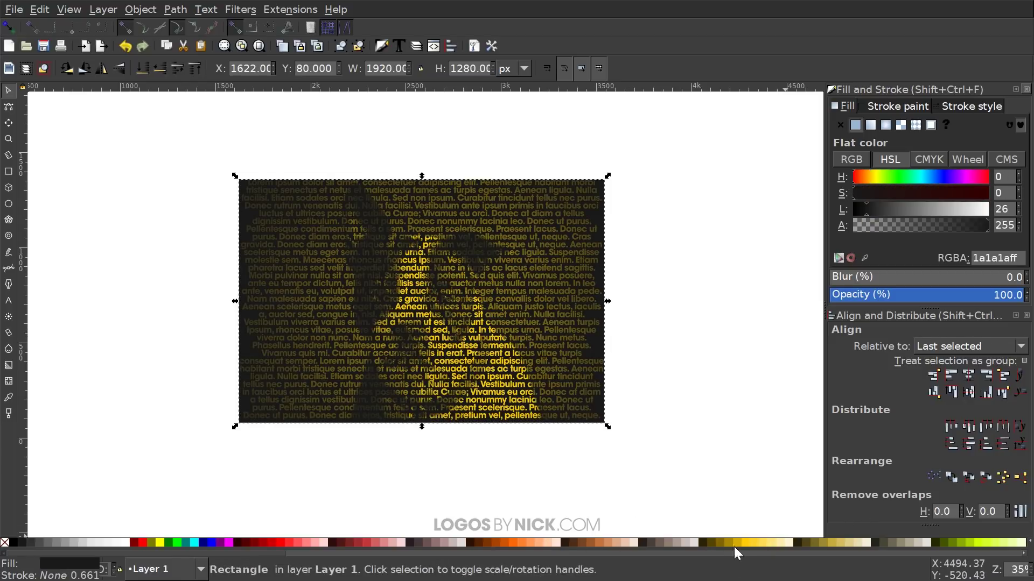
left_click(215, 543)
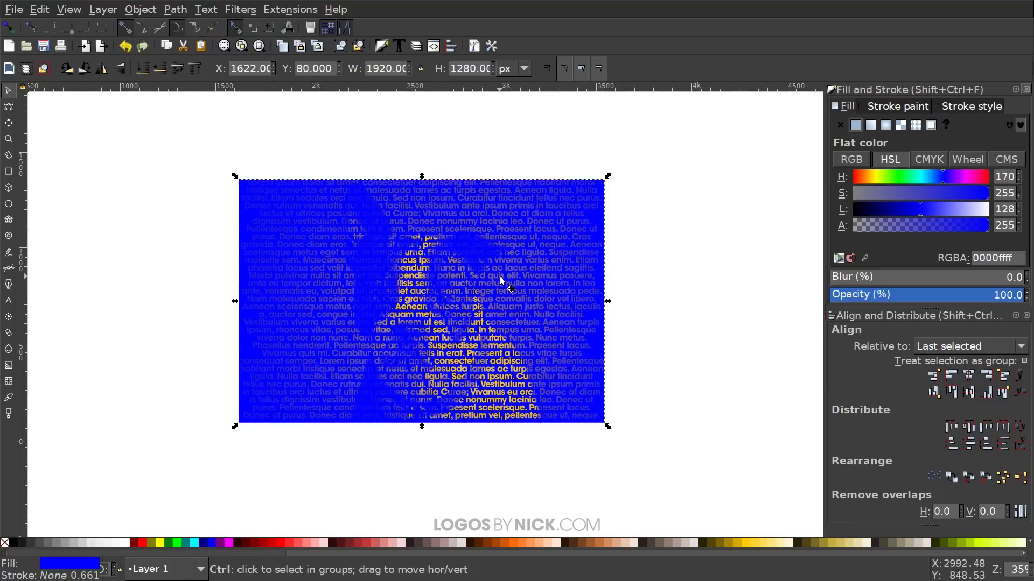
scroll(396, 342, "up", 2, "ctrl")
scroll(396, 342, "down", 5, "ctrl")
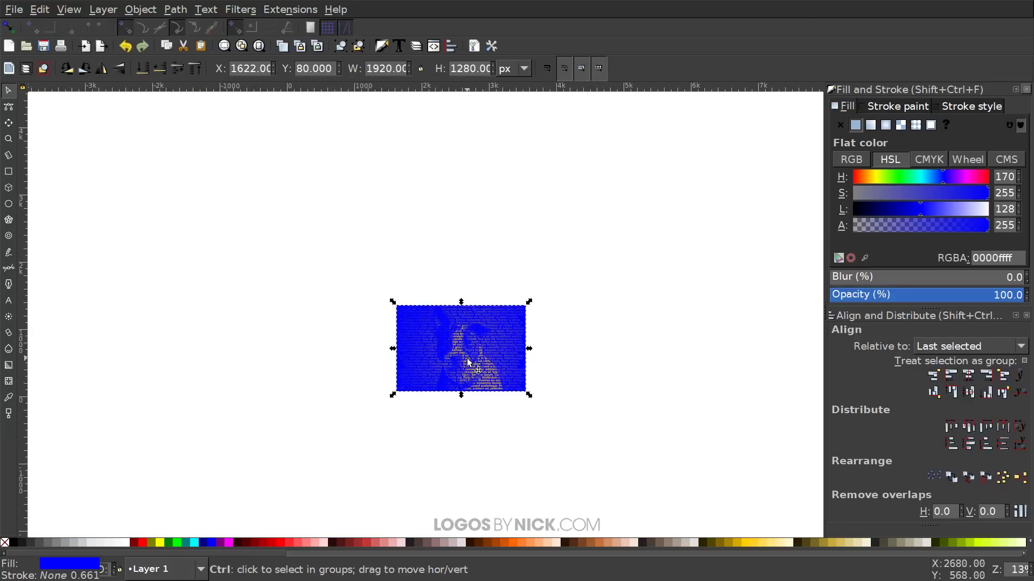
left_click(471, 444)
scroll(647, 385, "up", 3, "ctrl")
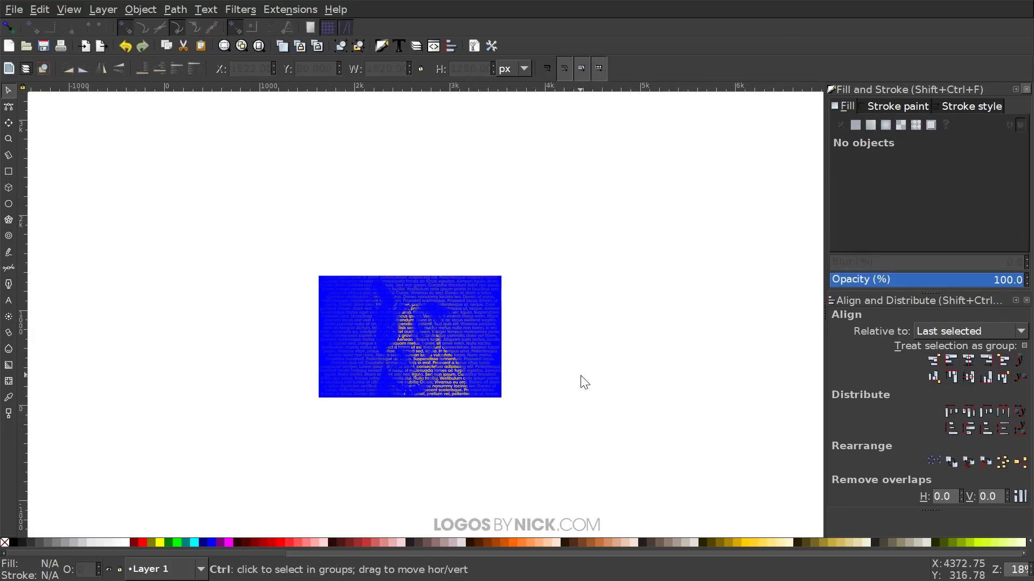
left_click_drag(607, 352, 520, 327)
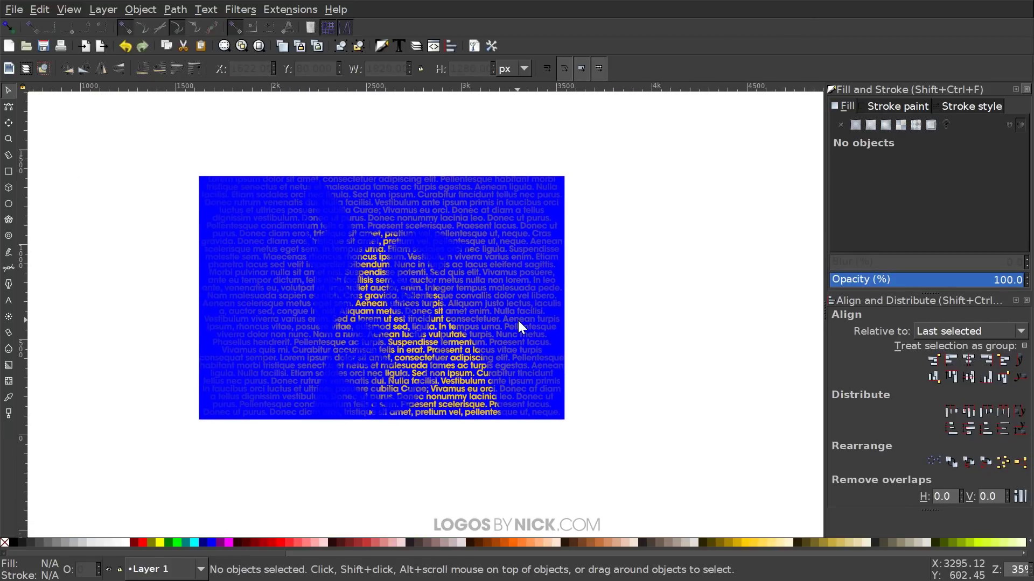